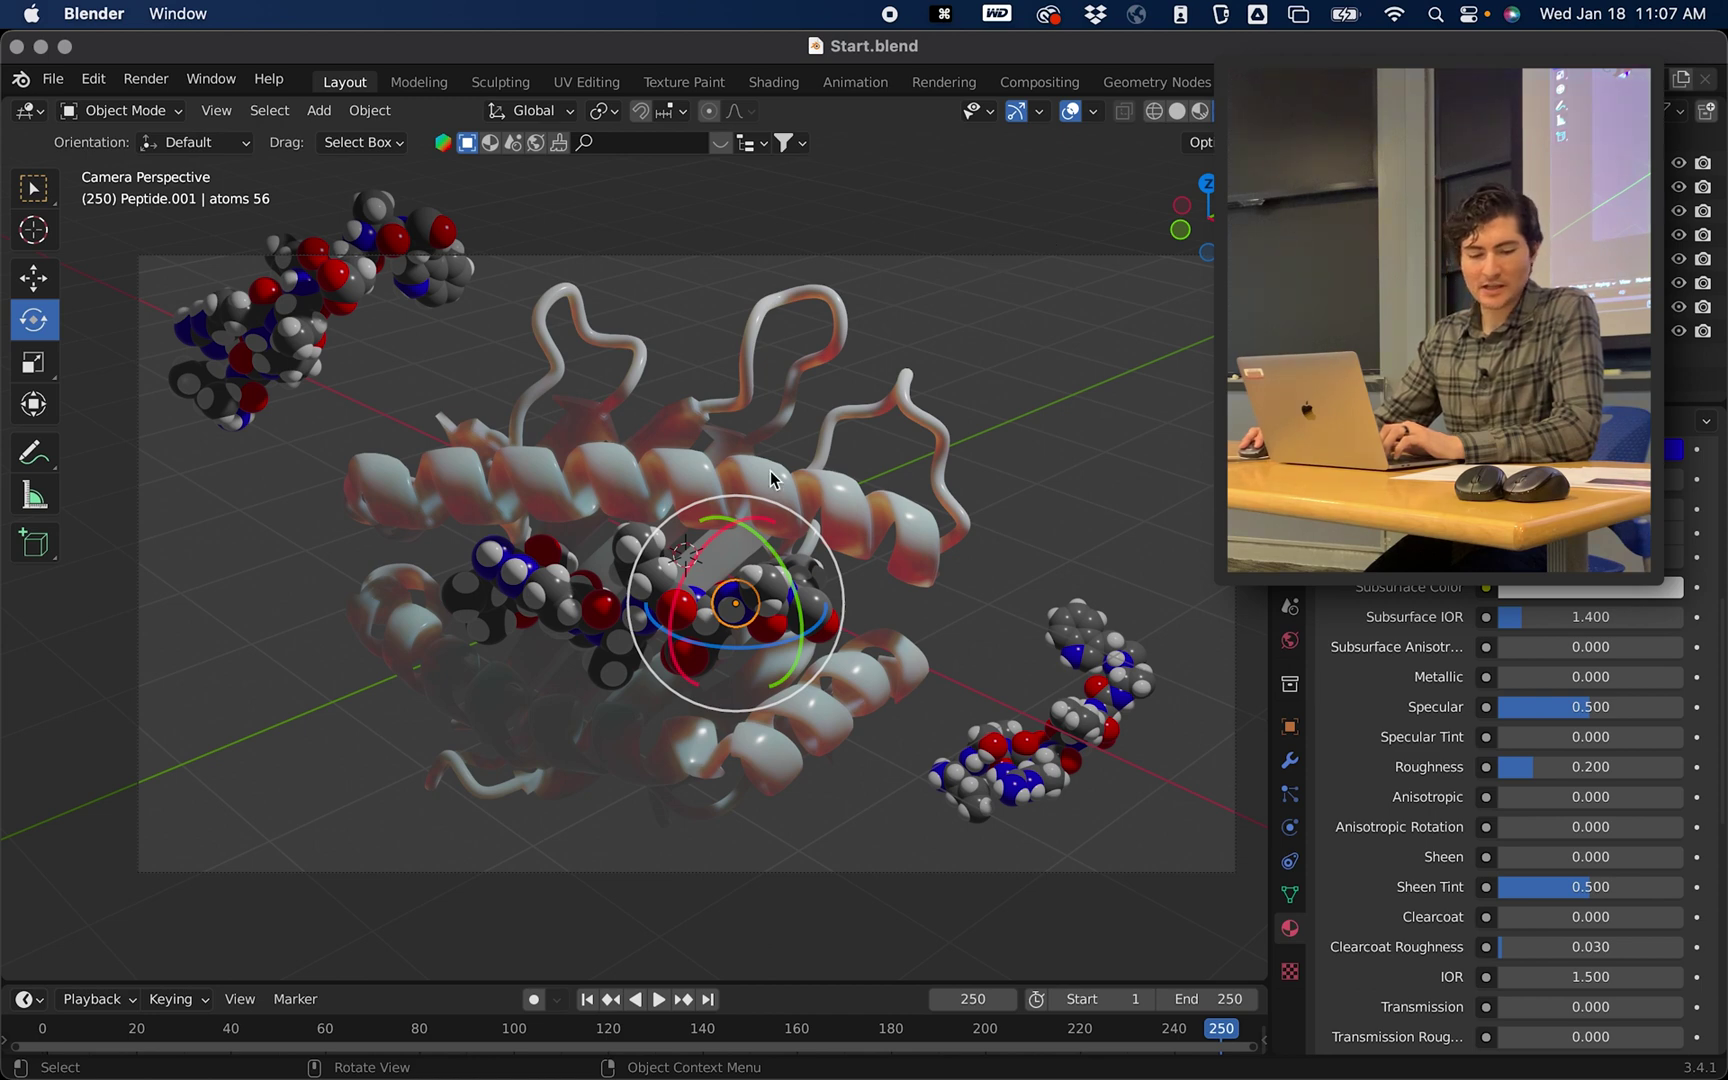
Step: Deselect the peptide by clicking empty space in the 3D viewport
left_click(914, 220)
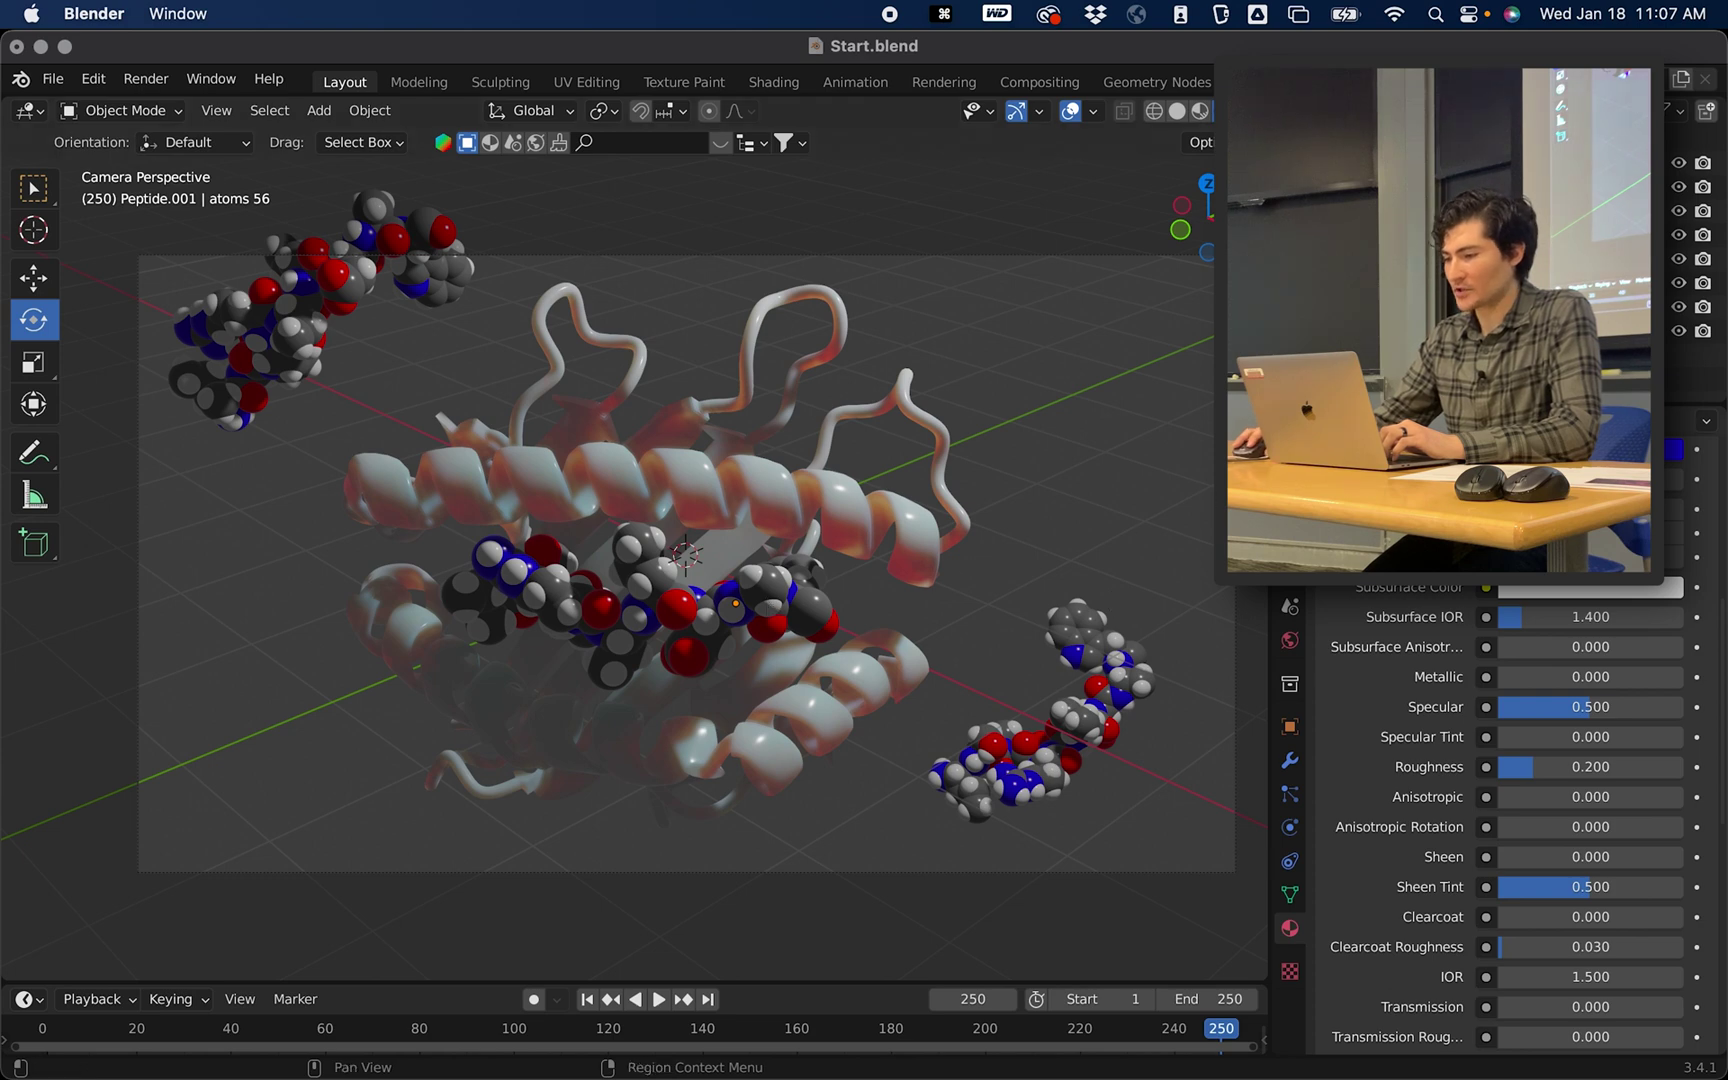
Step: Drag the World Surface colour's Value down to 0 so the background is black
left_click(1290, 641)
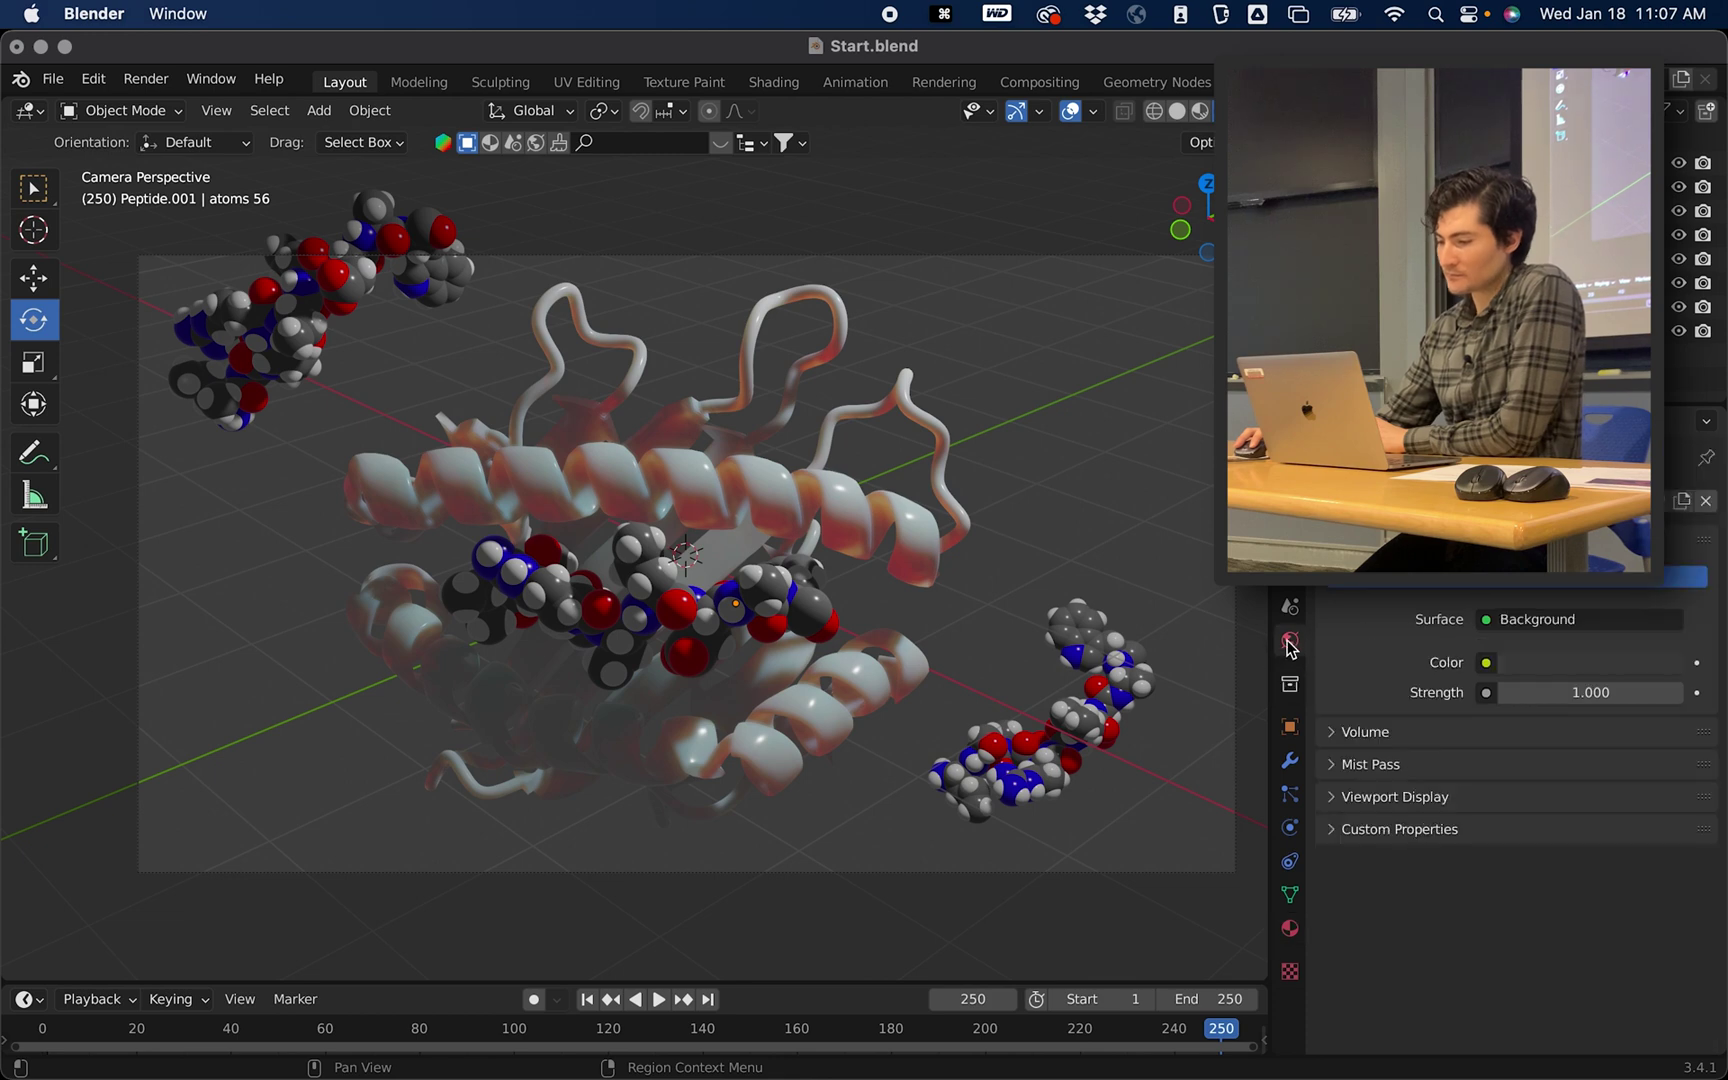
left_click(1528, 666)
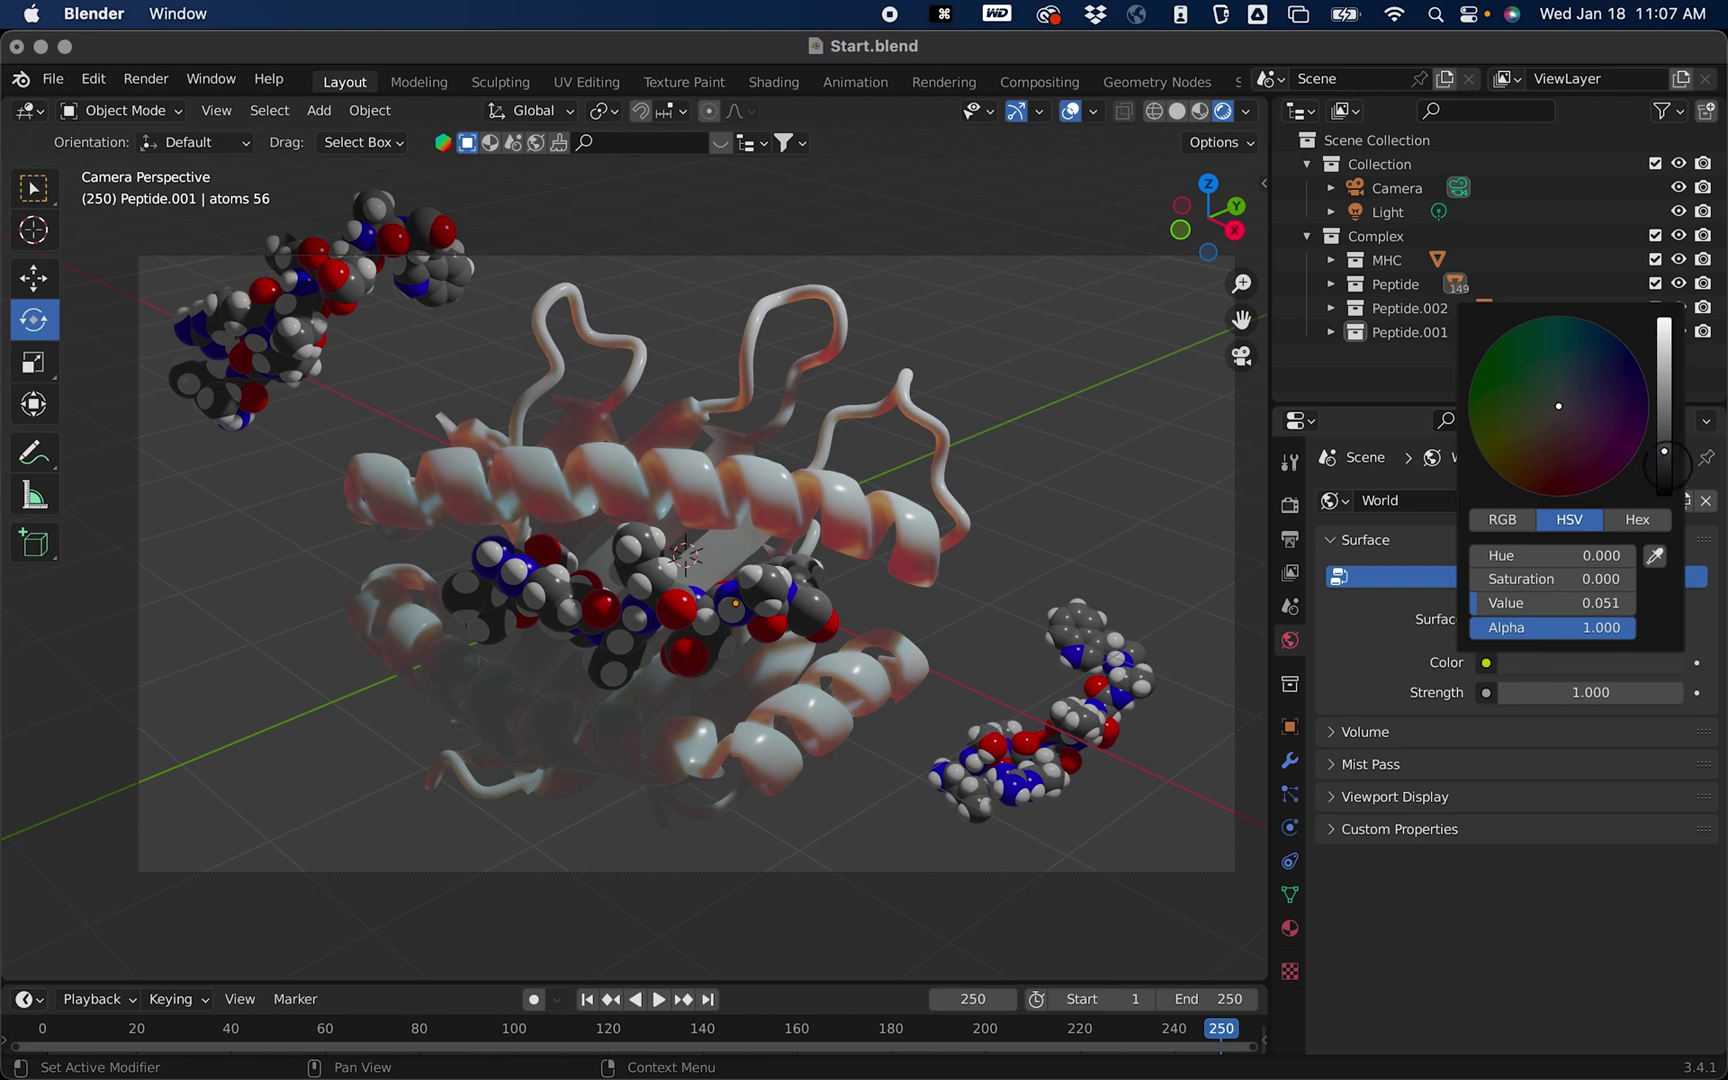
left_click_drag(1664, 463, 1670, 745)
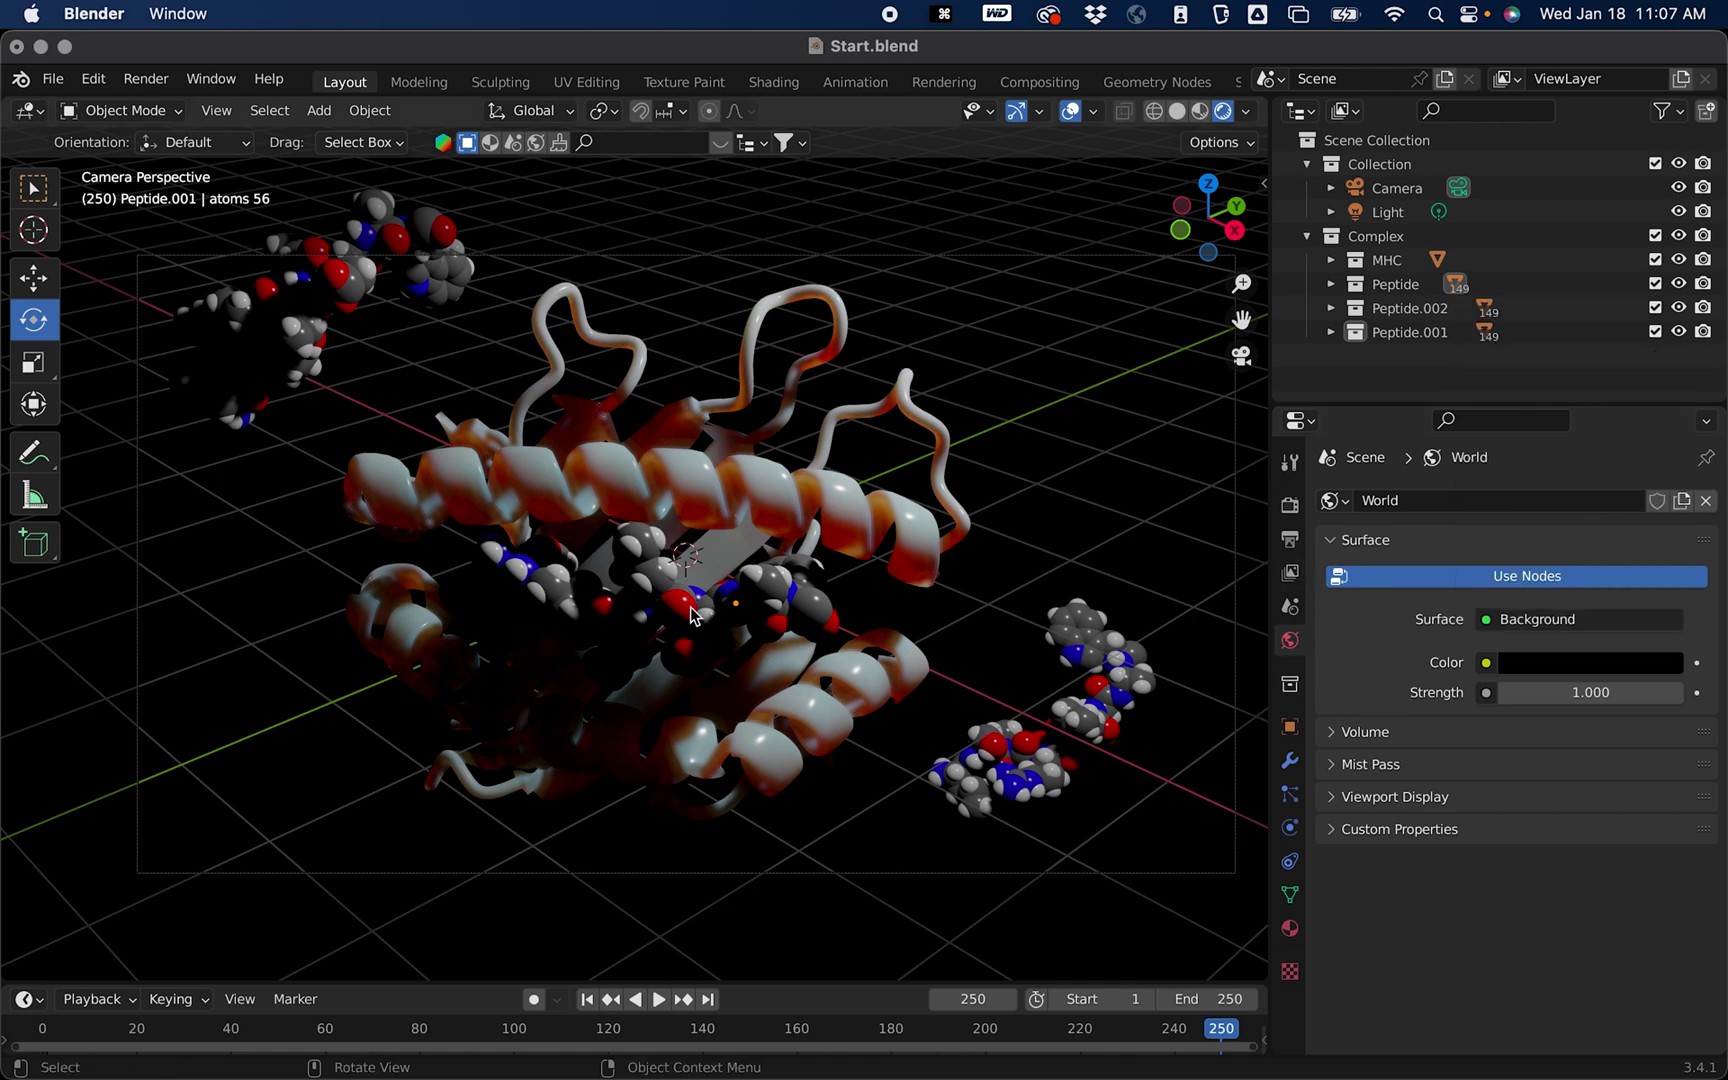
scroll(605, 590, "down", 2)
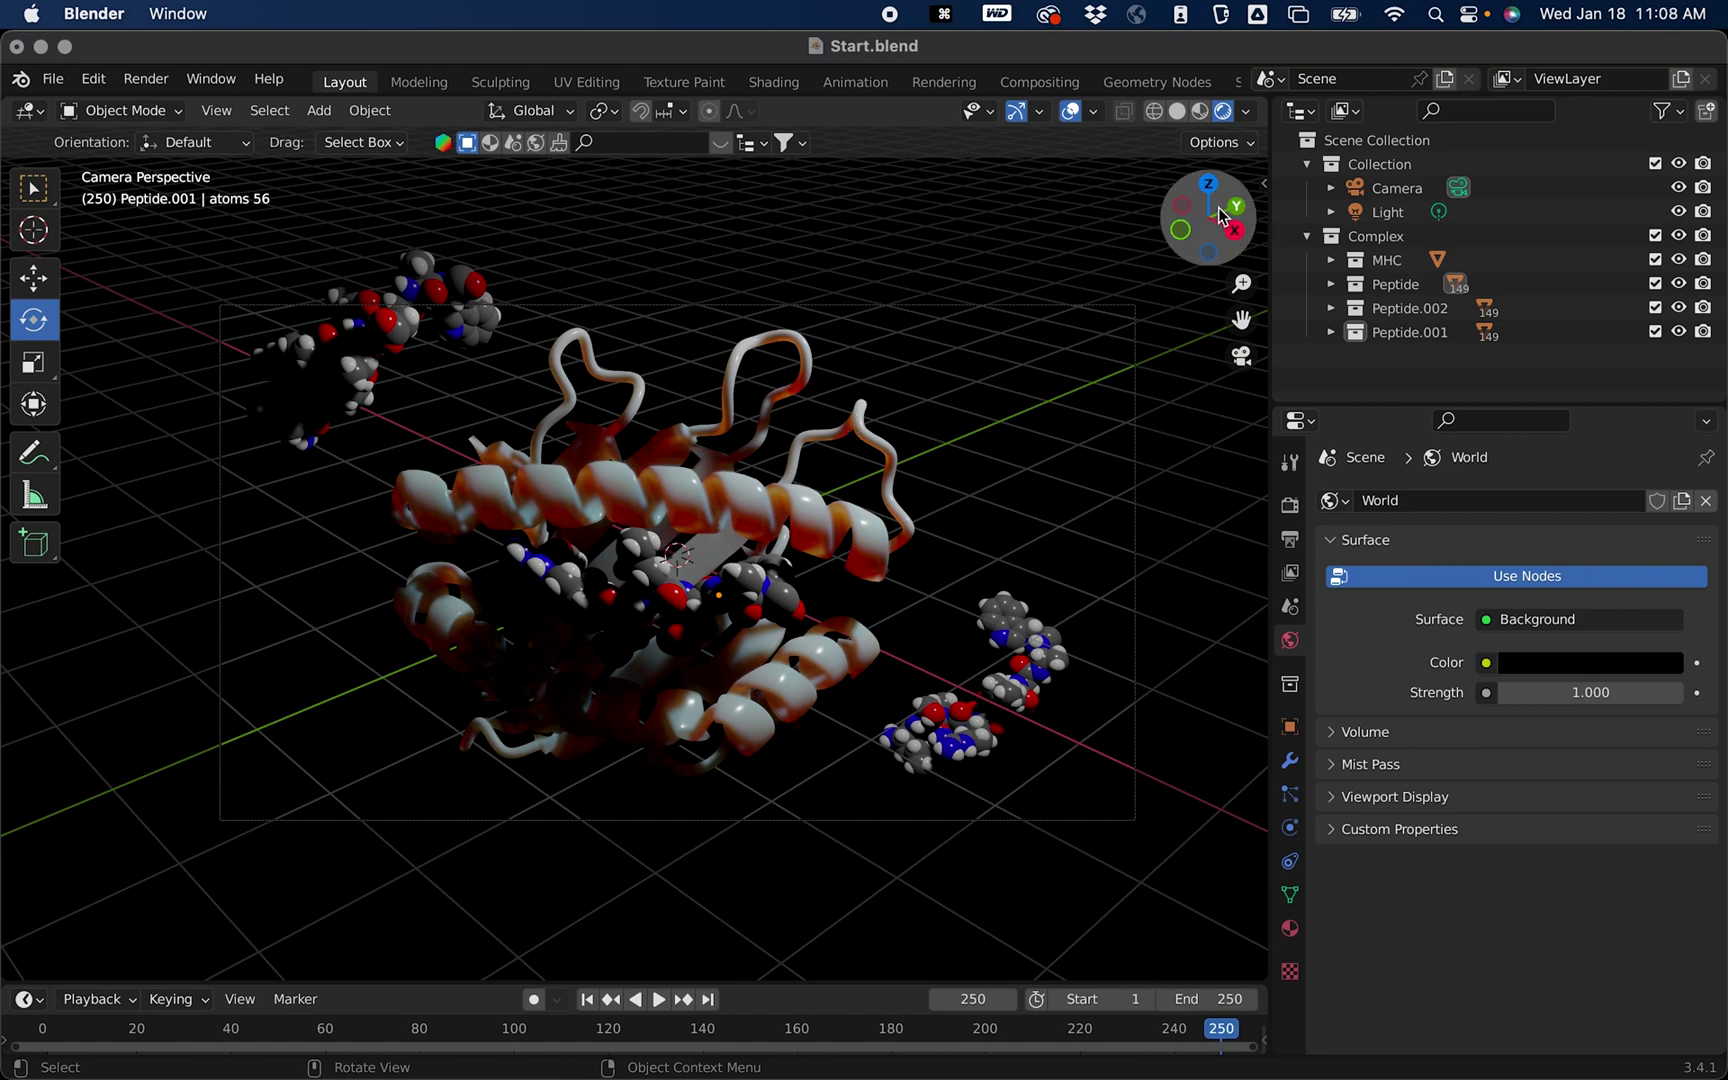
Step: Zoom out of the camera view, select Light in the Outliner and show its 1000 W point-light settings
scroll(913, 490, "down", 2)
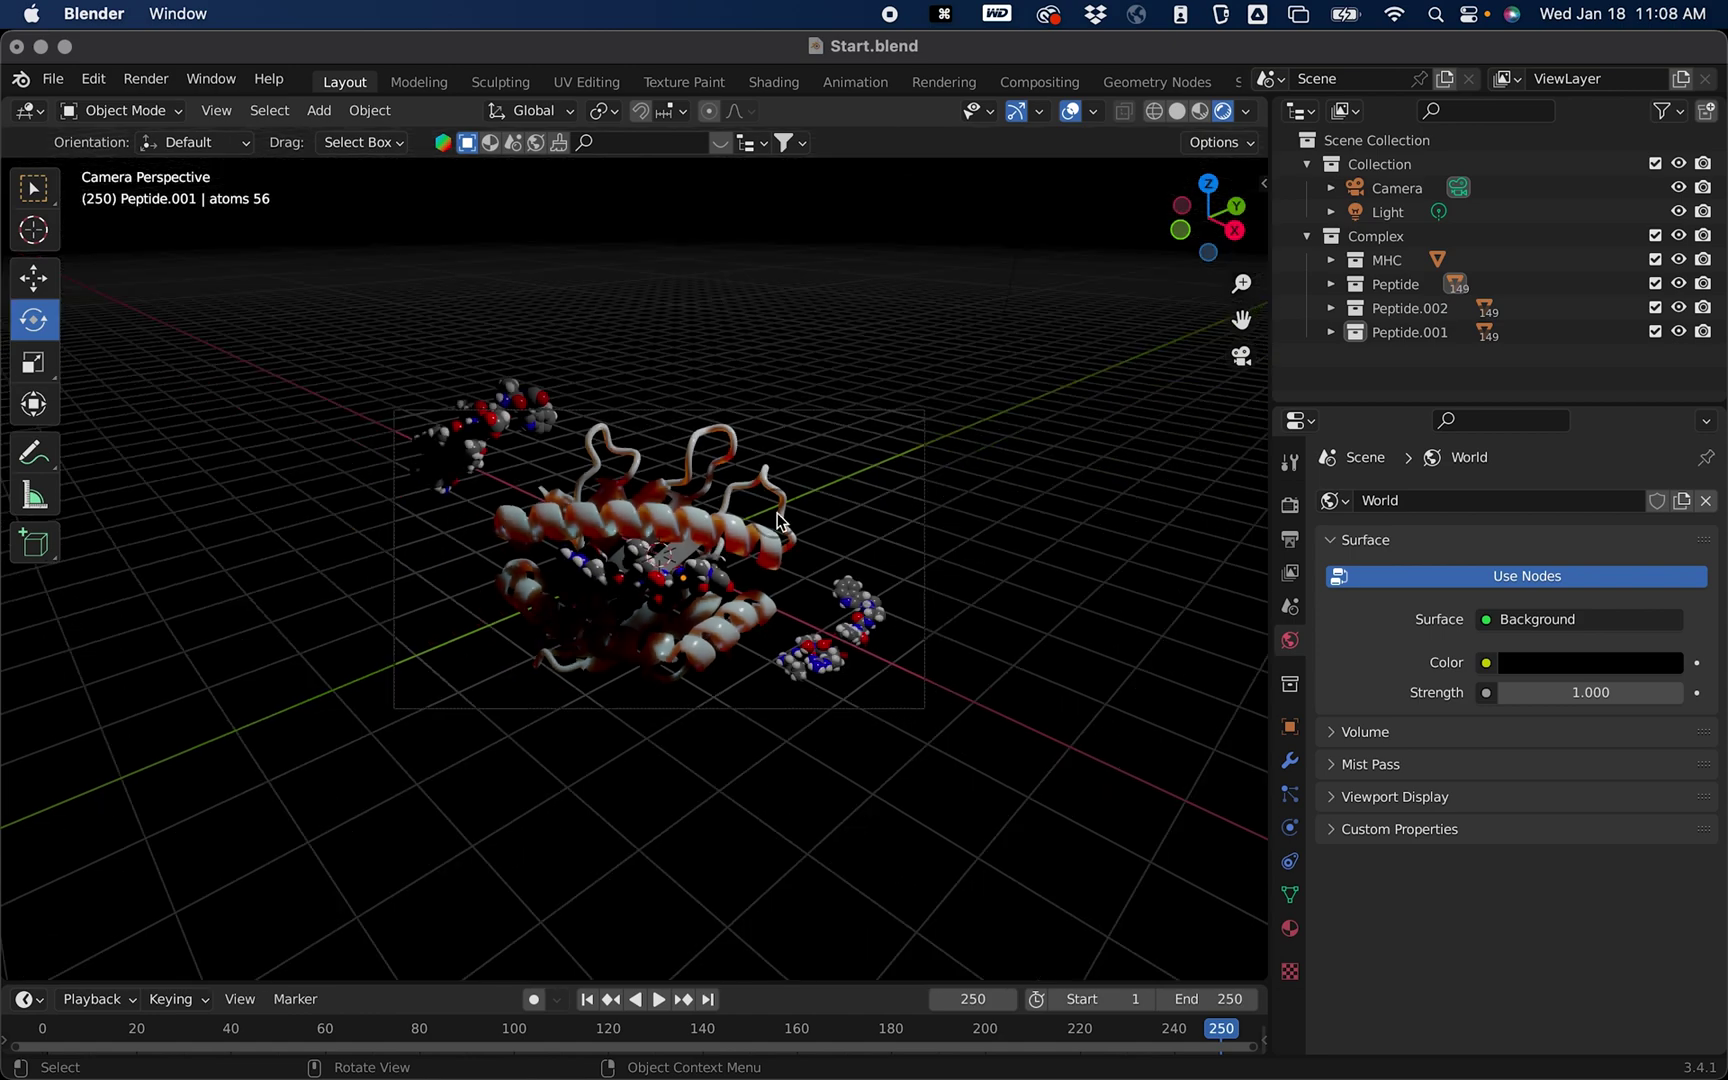
middle_click_drag(778, 520, 842, 506)
scroll(773, 513, "down", 3)
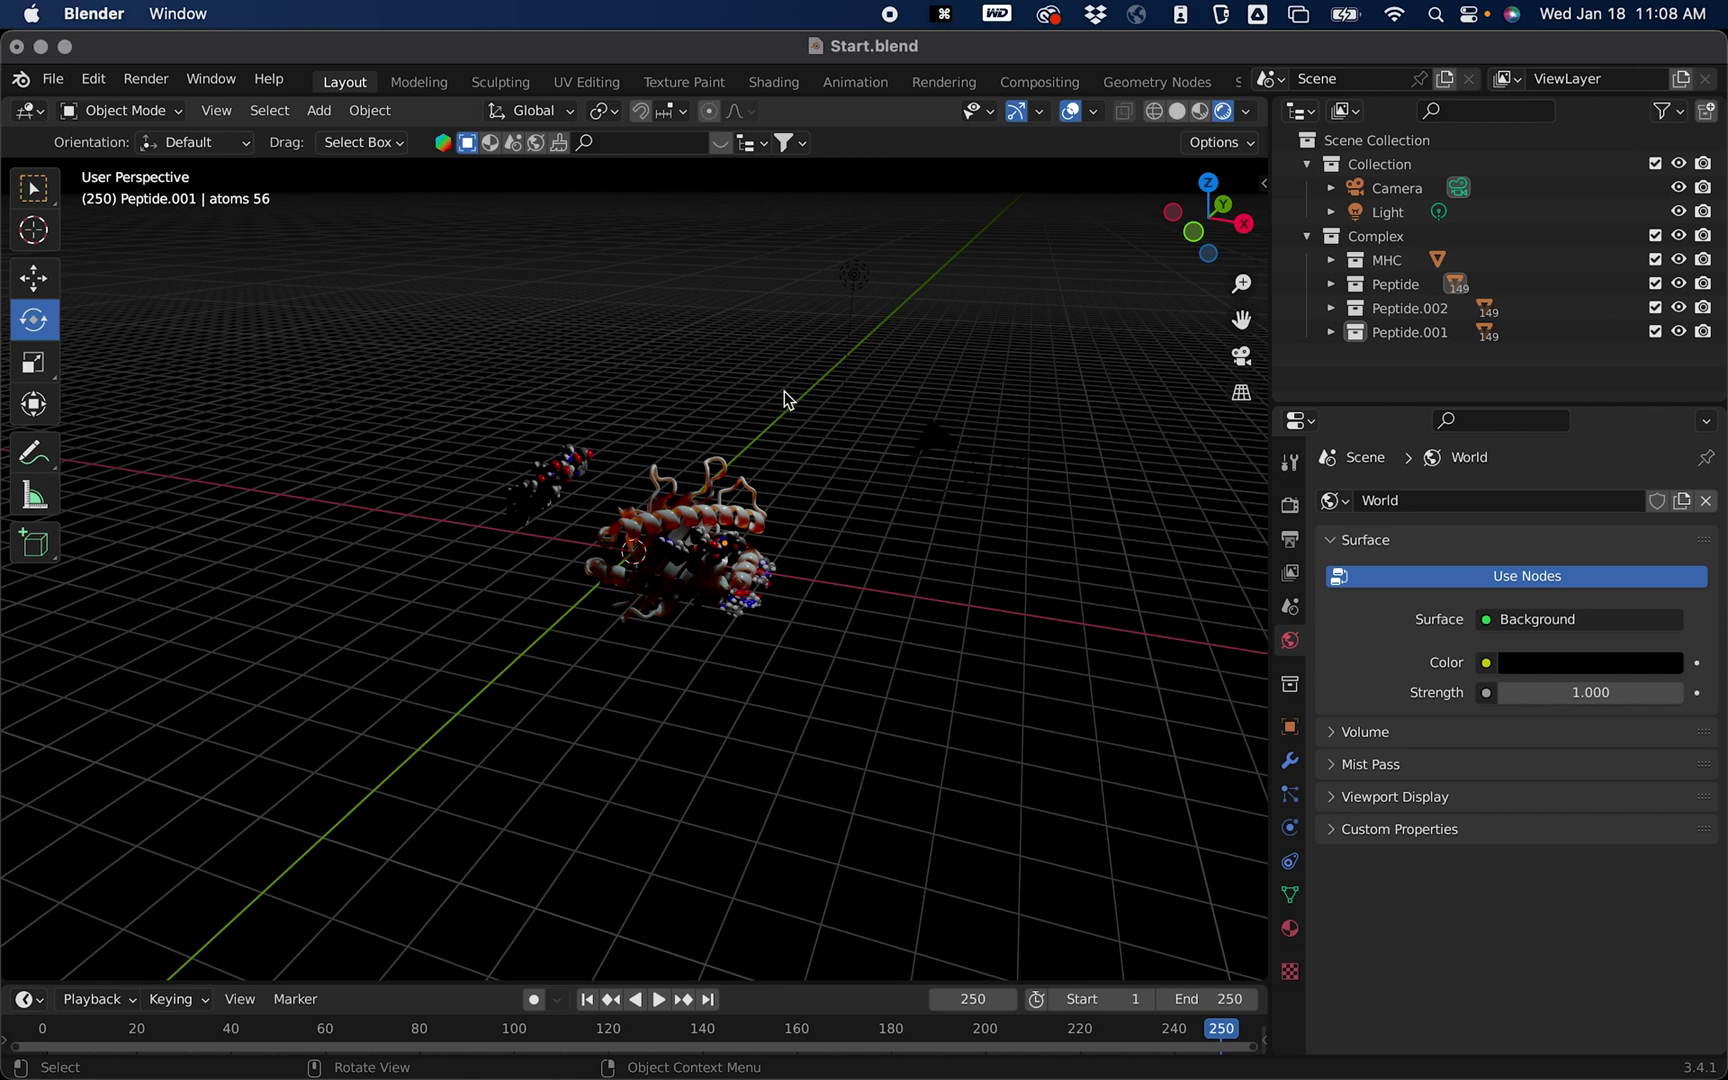
left_click(1390, 213)
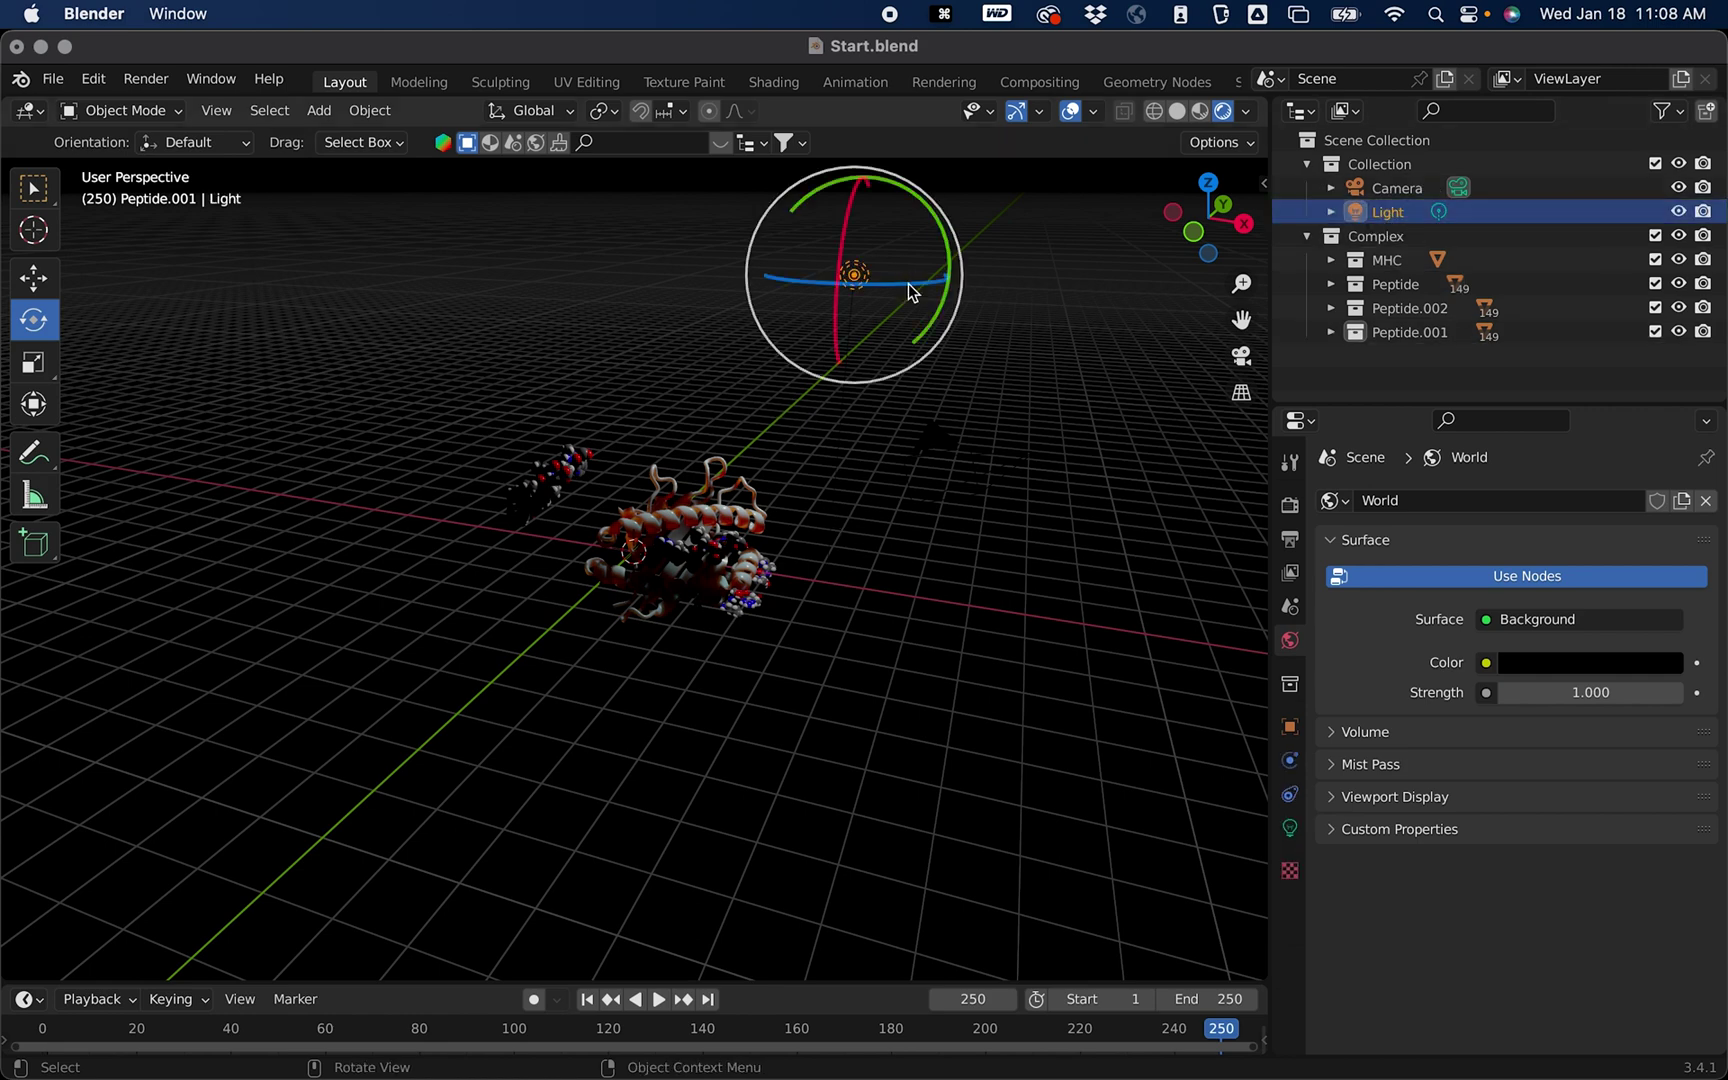
left_click(1292, 832)
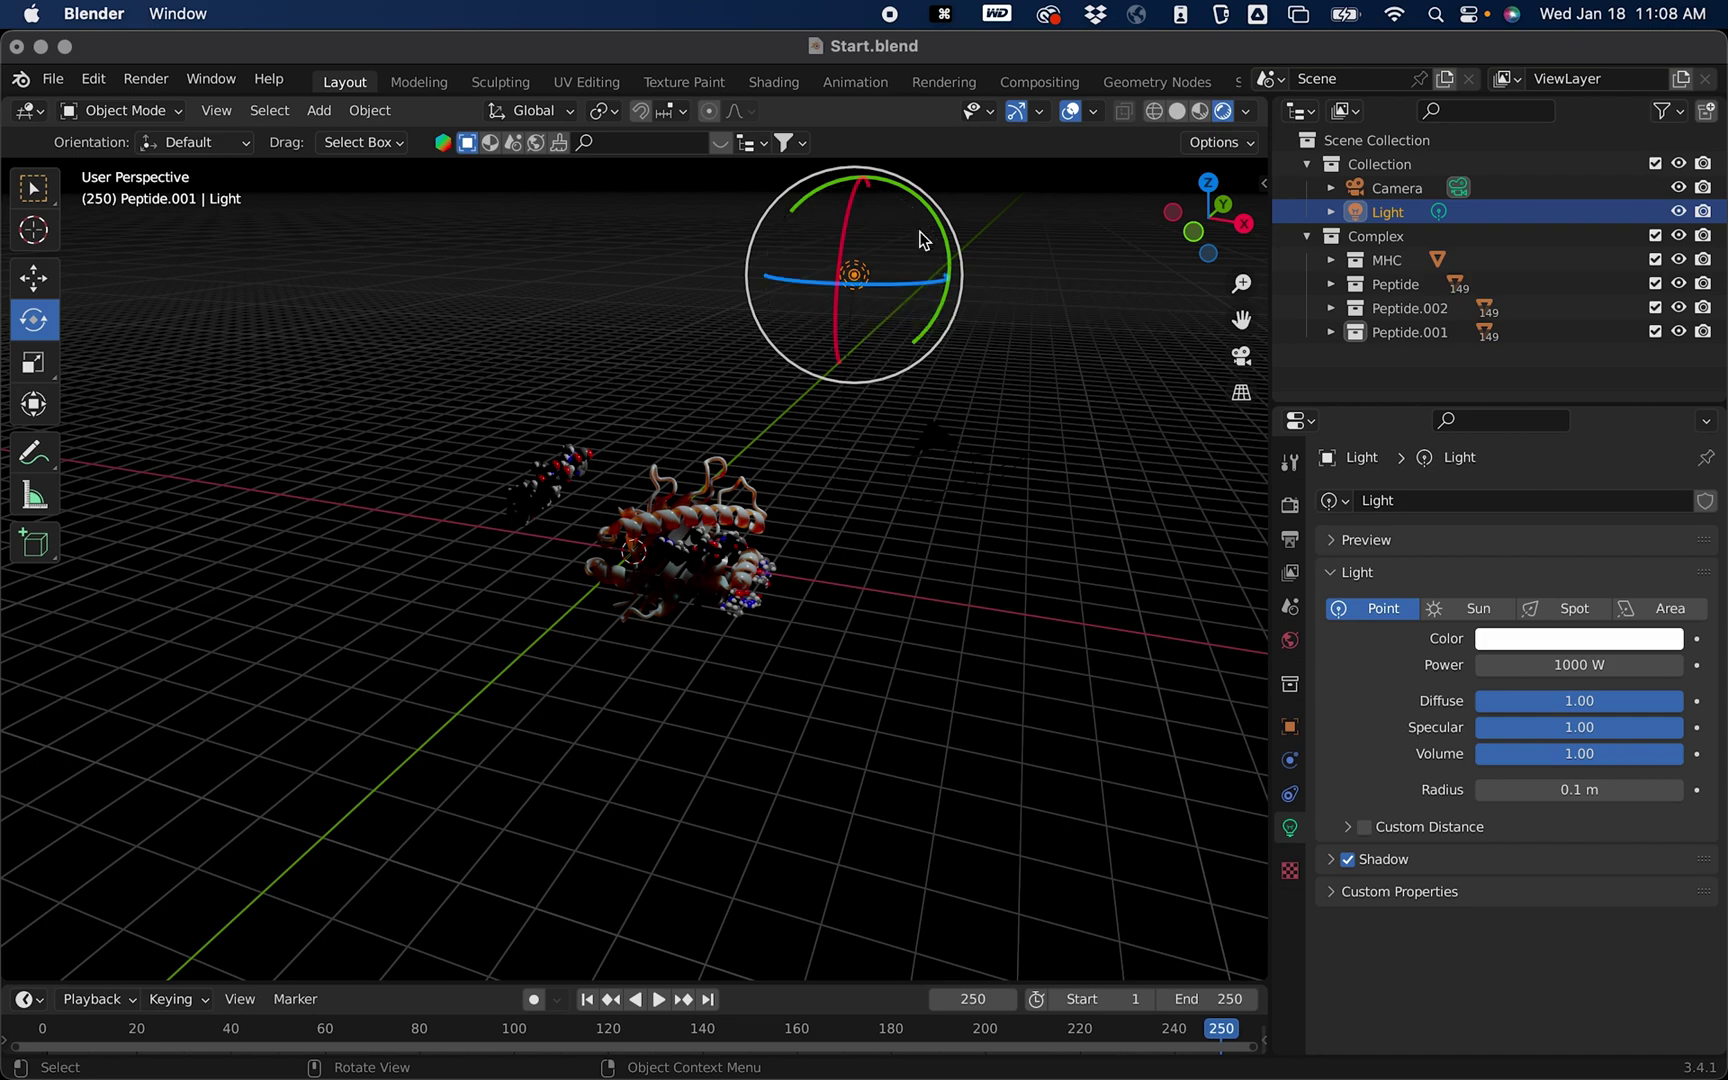
left_click(1209, 184)
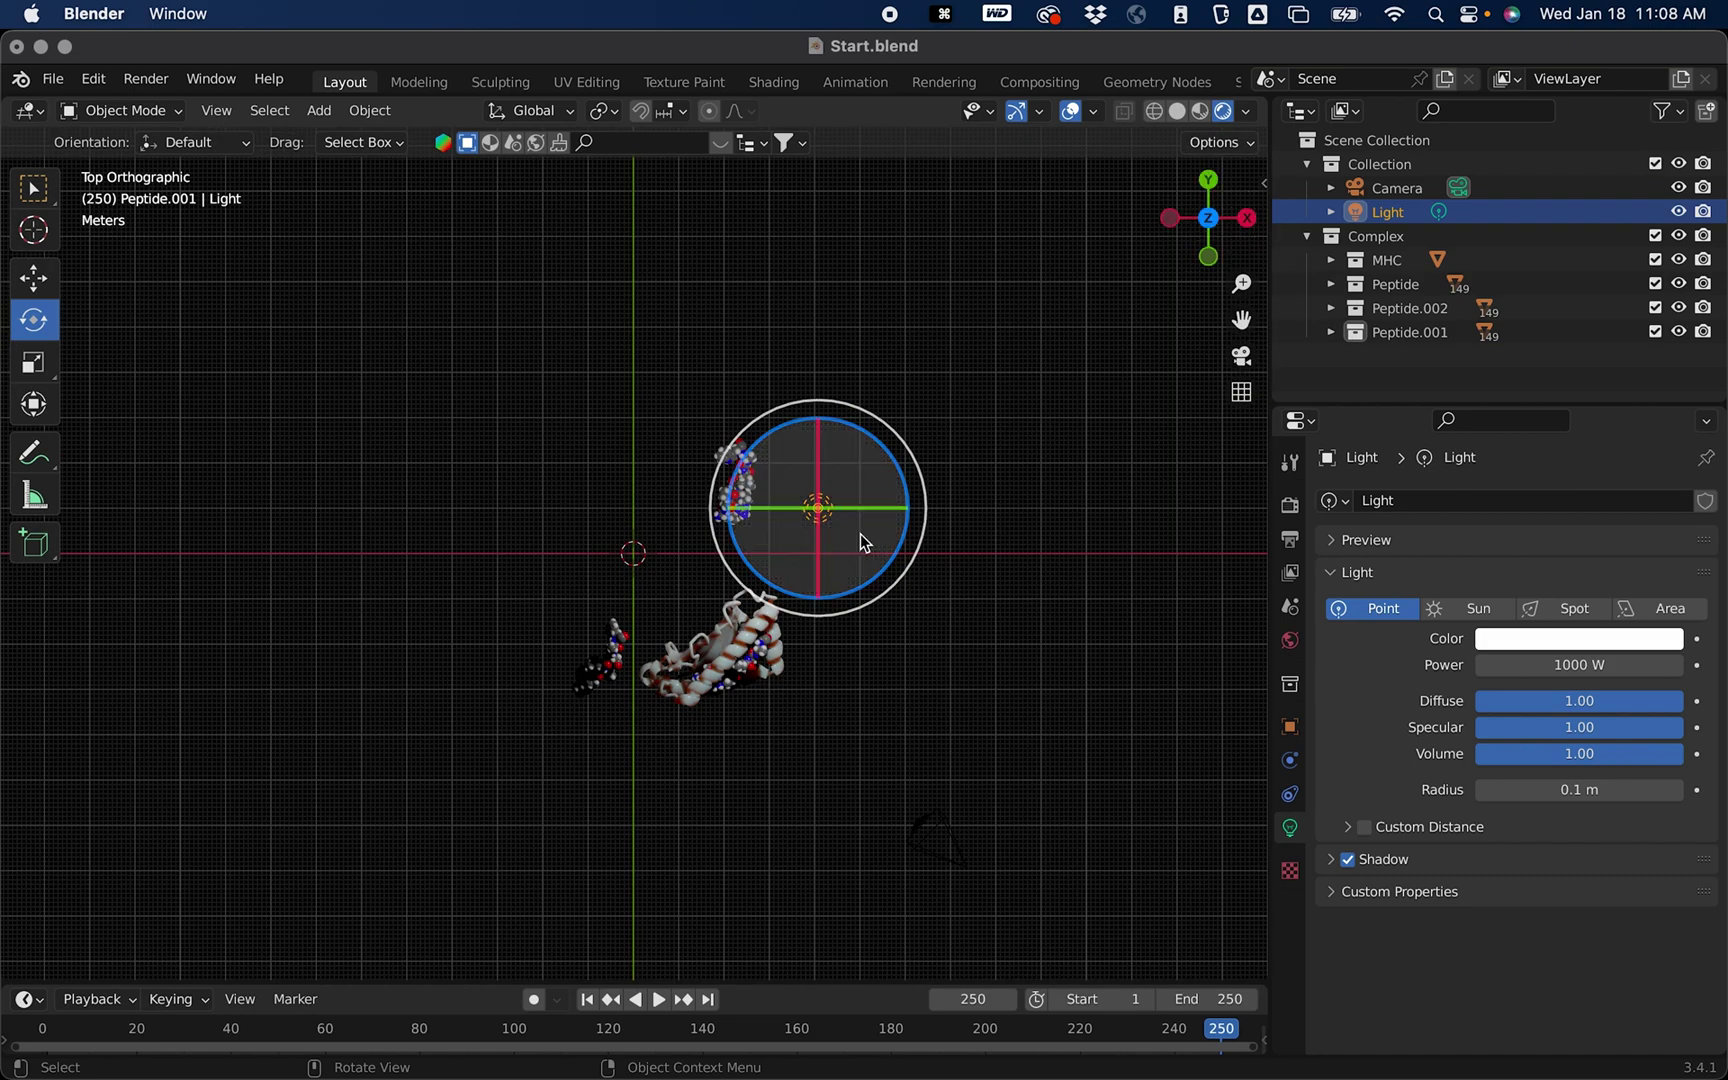
Step: From top view, move the light to the right of the complex, then make it a Sun light
scroll(862, 540, "up", 3)
middle_click_drag(822, 525, 679, 465, "shift")
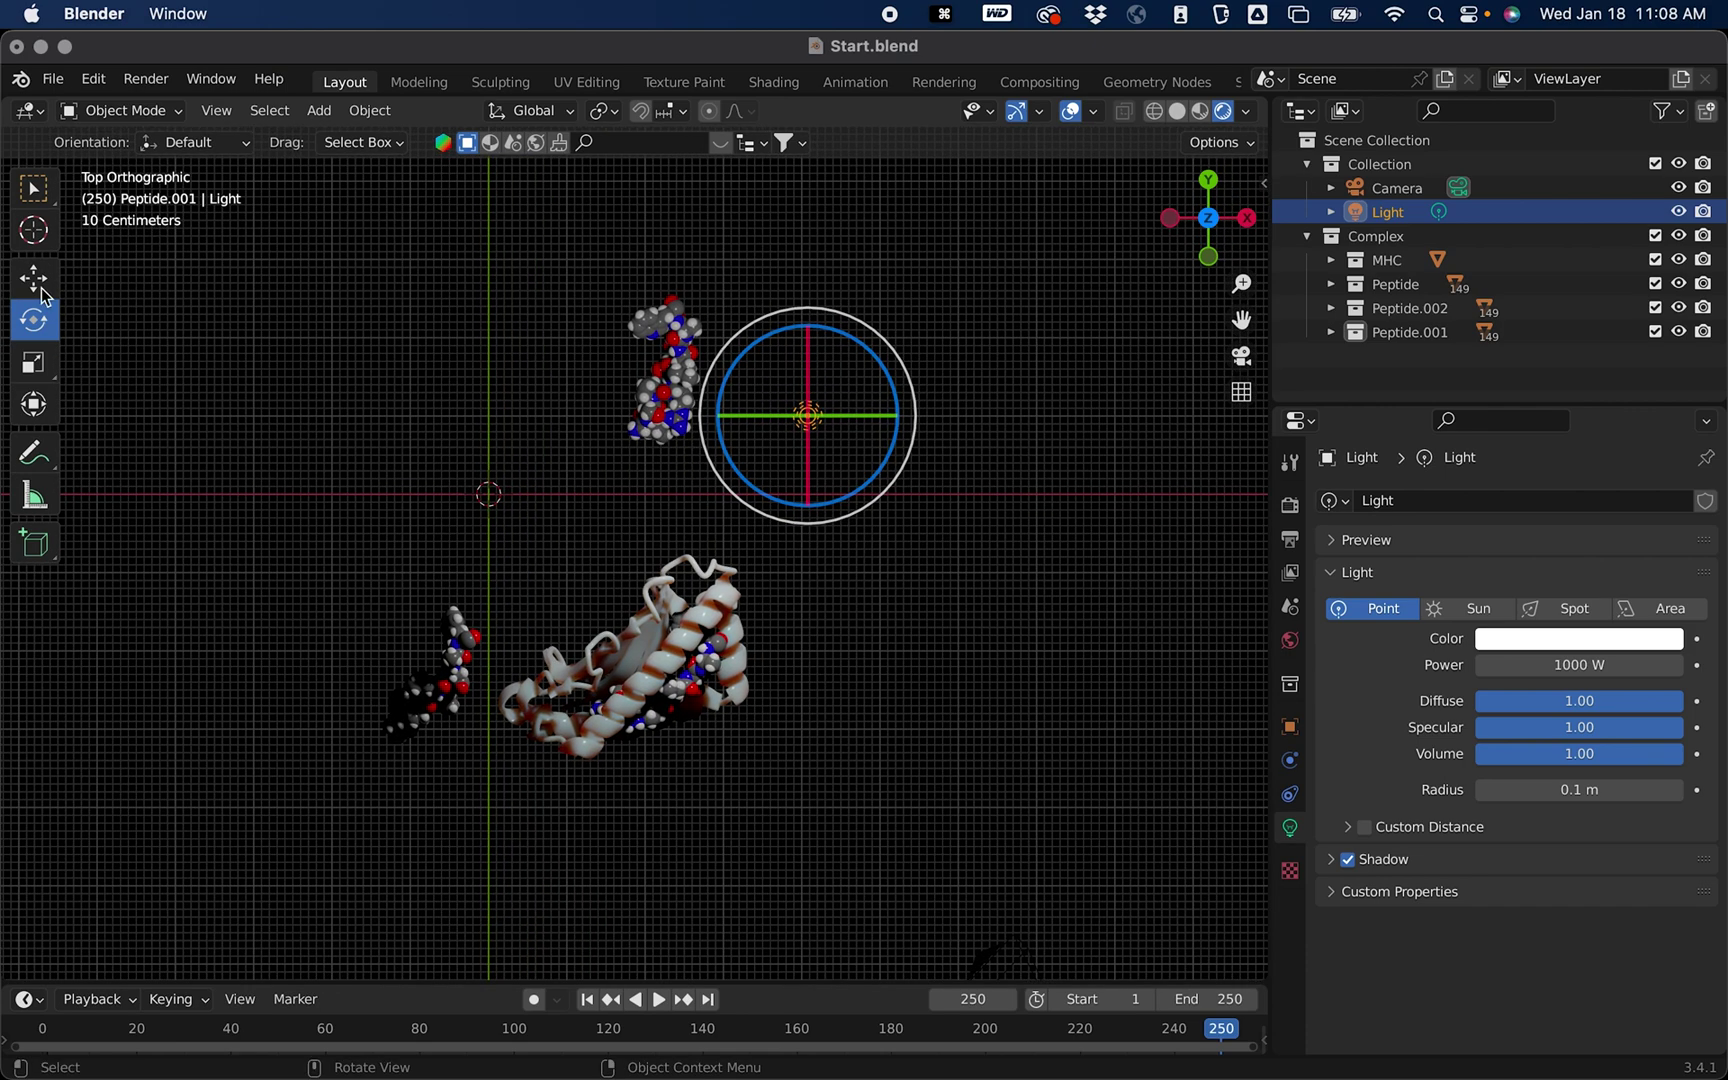
left_click(34, 280)
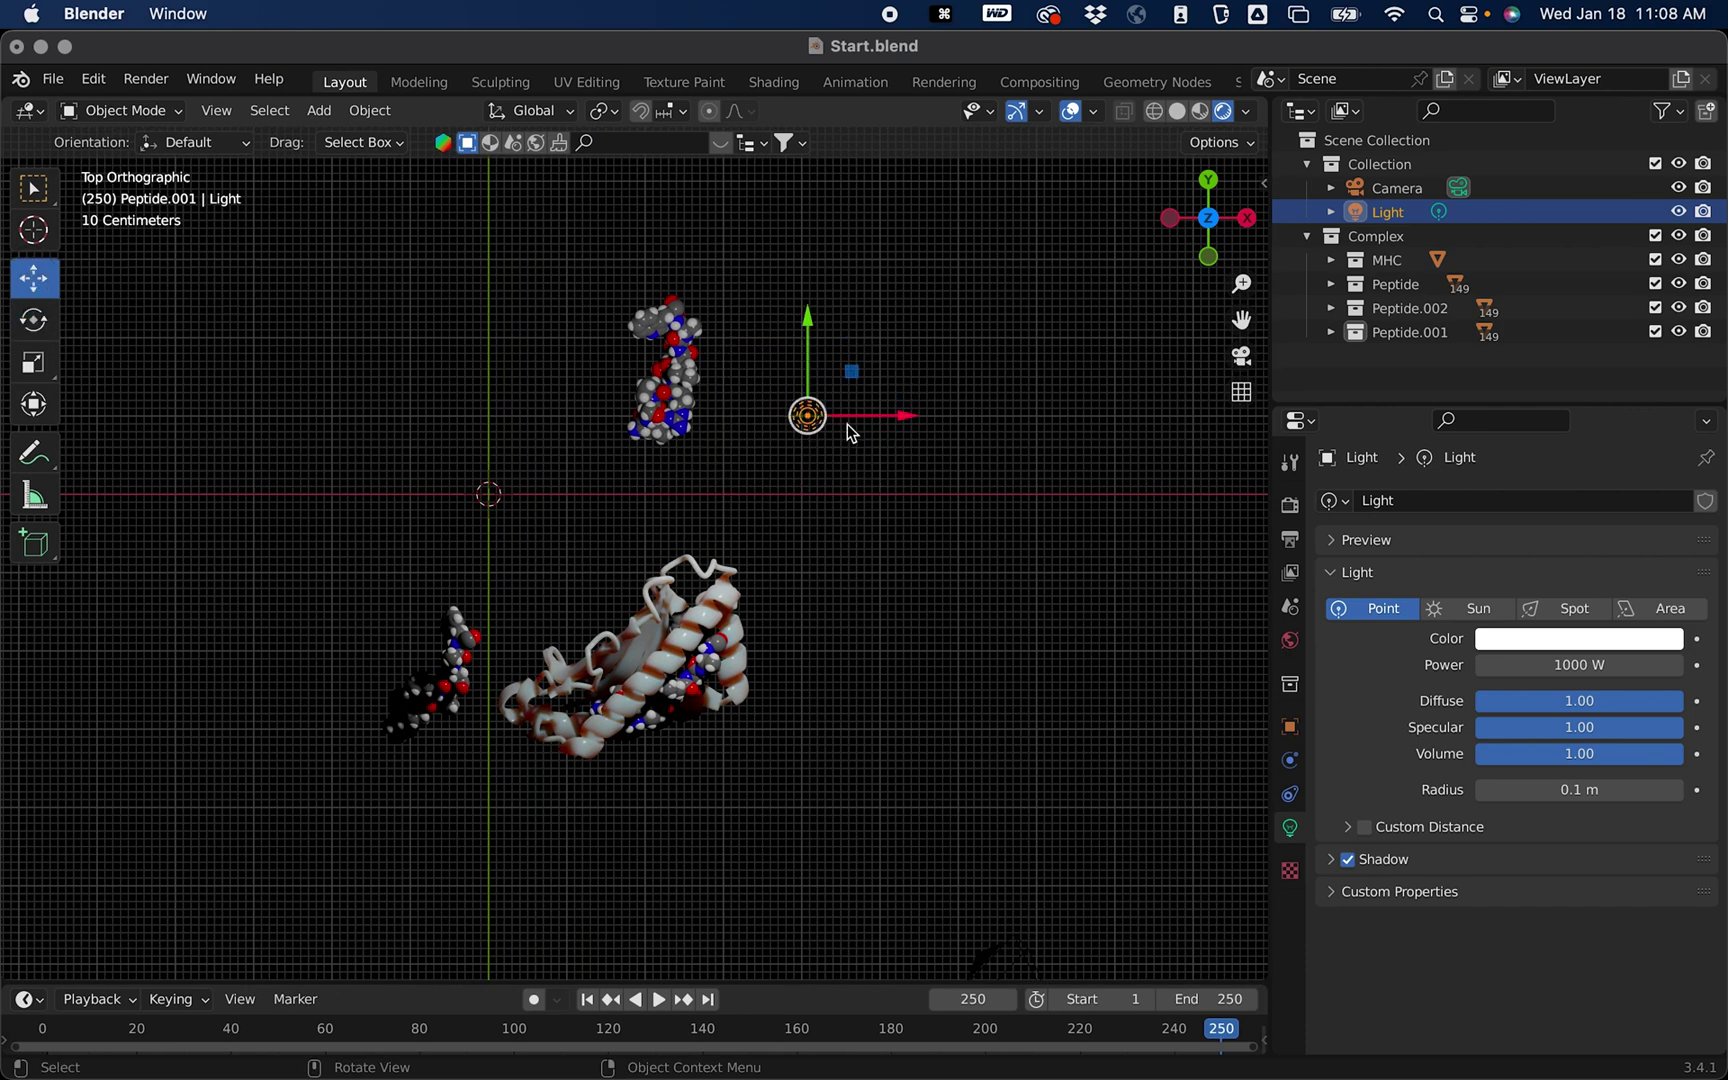
mouse_move(832, 433)
left_mouse_down()
mouse_move(1040, 585)
mouse_move(860, 463)
mouse_move(822, 386)
mouse_move(1030, 608)
mouse_move(945, 535)
mouse_move(1040, 545)
mouse_move(1018, 515)
mouse_move(1077, 472)
mouse_move(1106, 402)
left_mouse_up()
scroll(1040, 545, "down", 1)
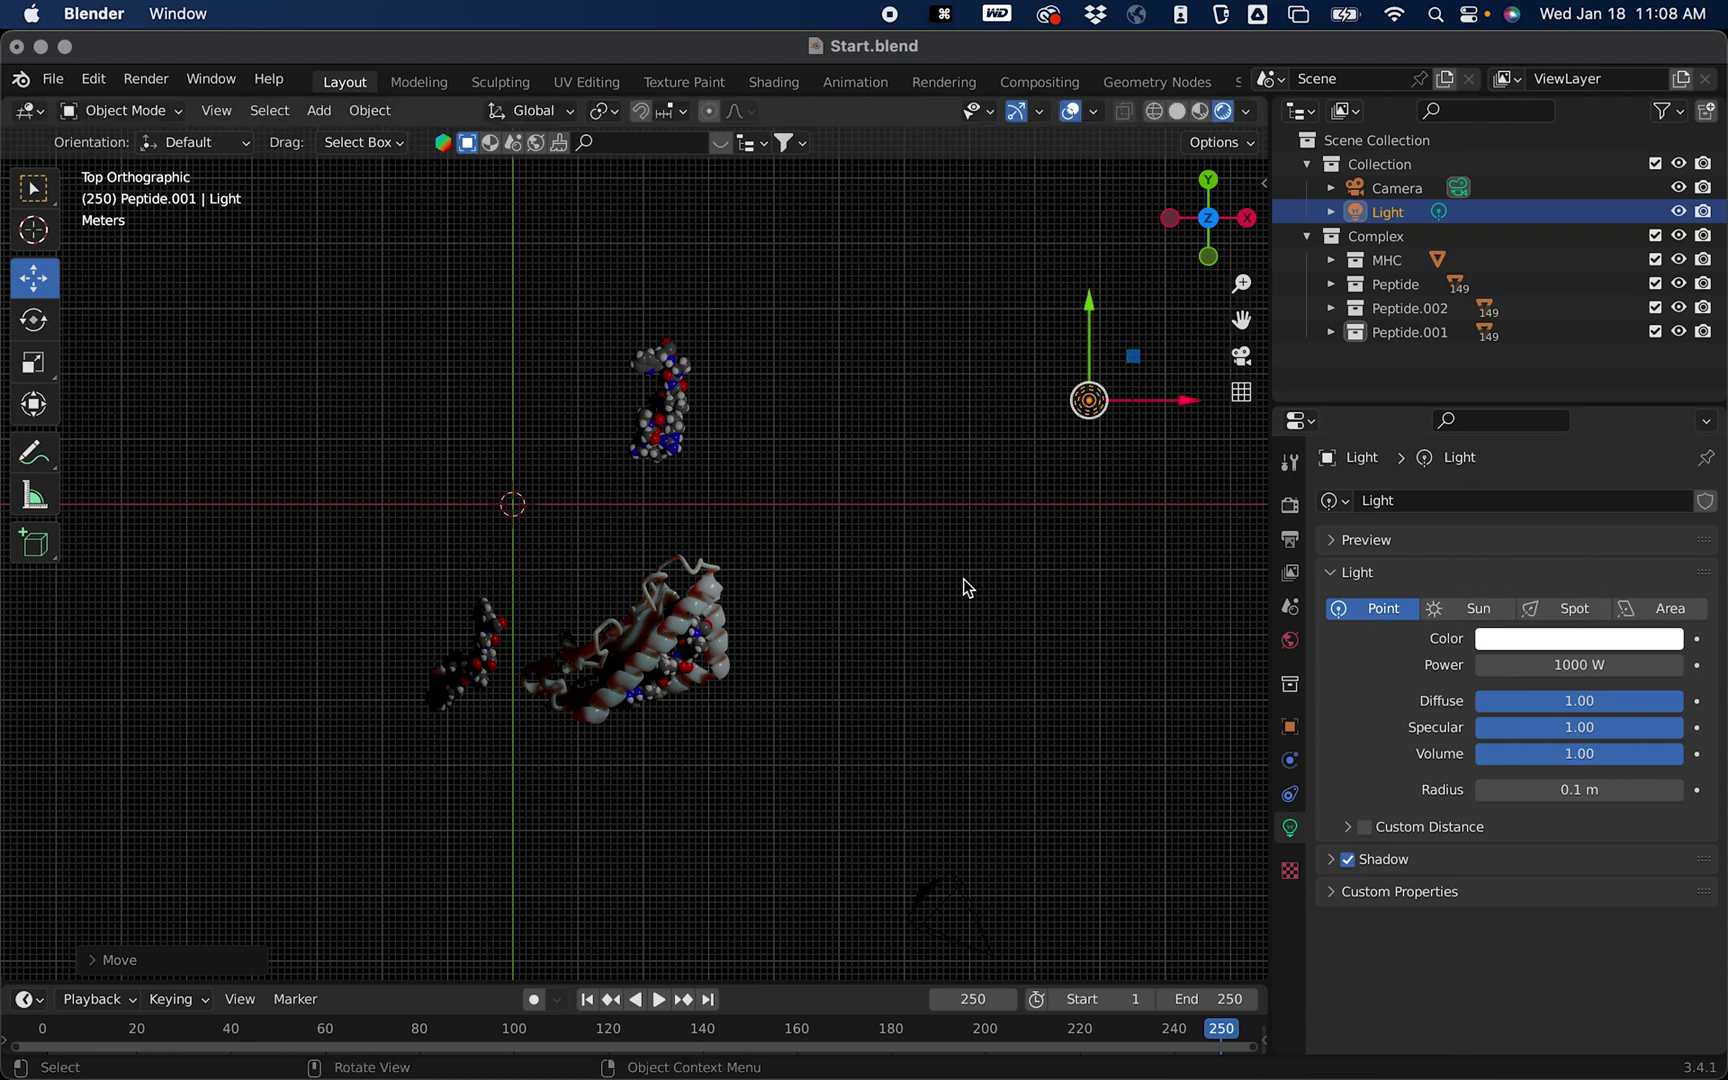
middle_click_drag(941, 560, 896, 497)
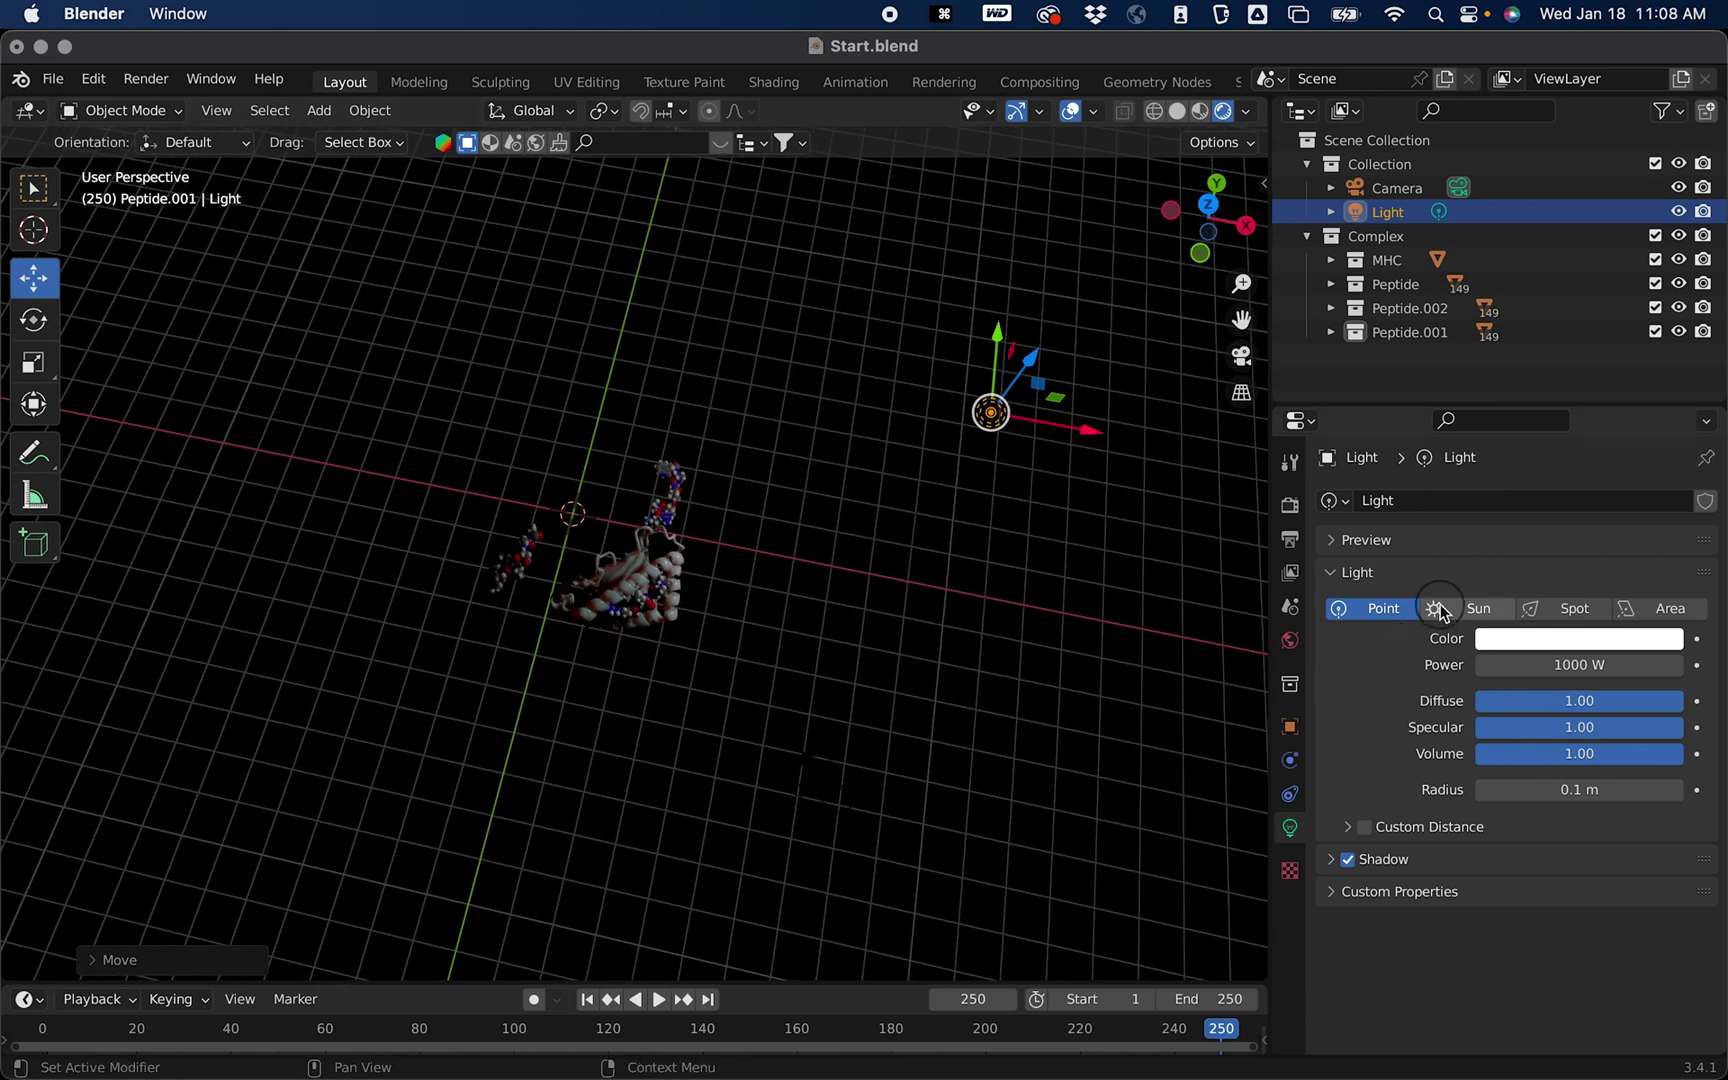
left_click(1435, 614)
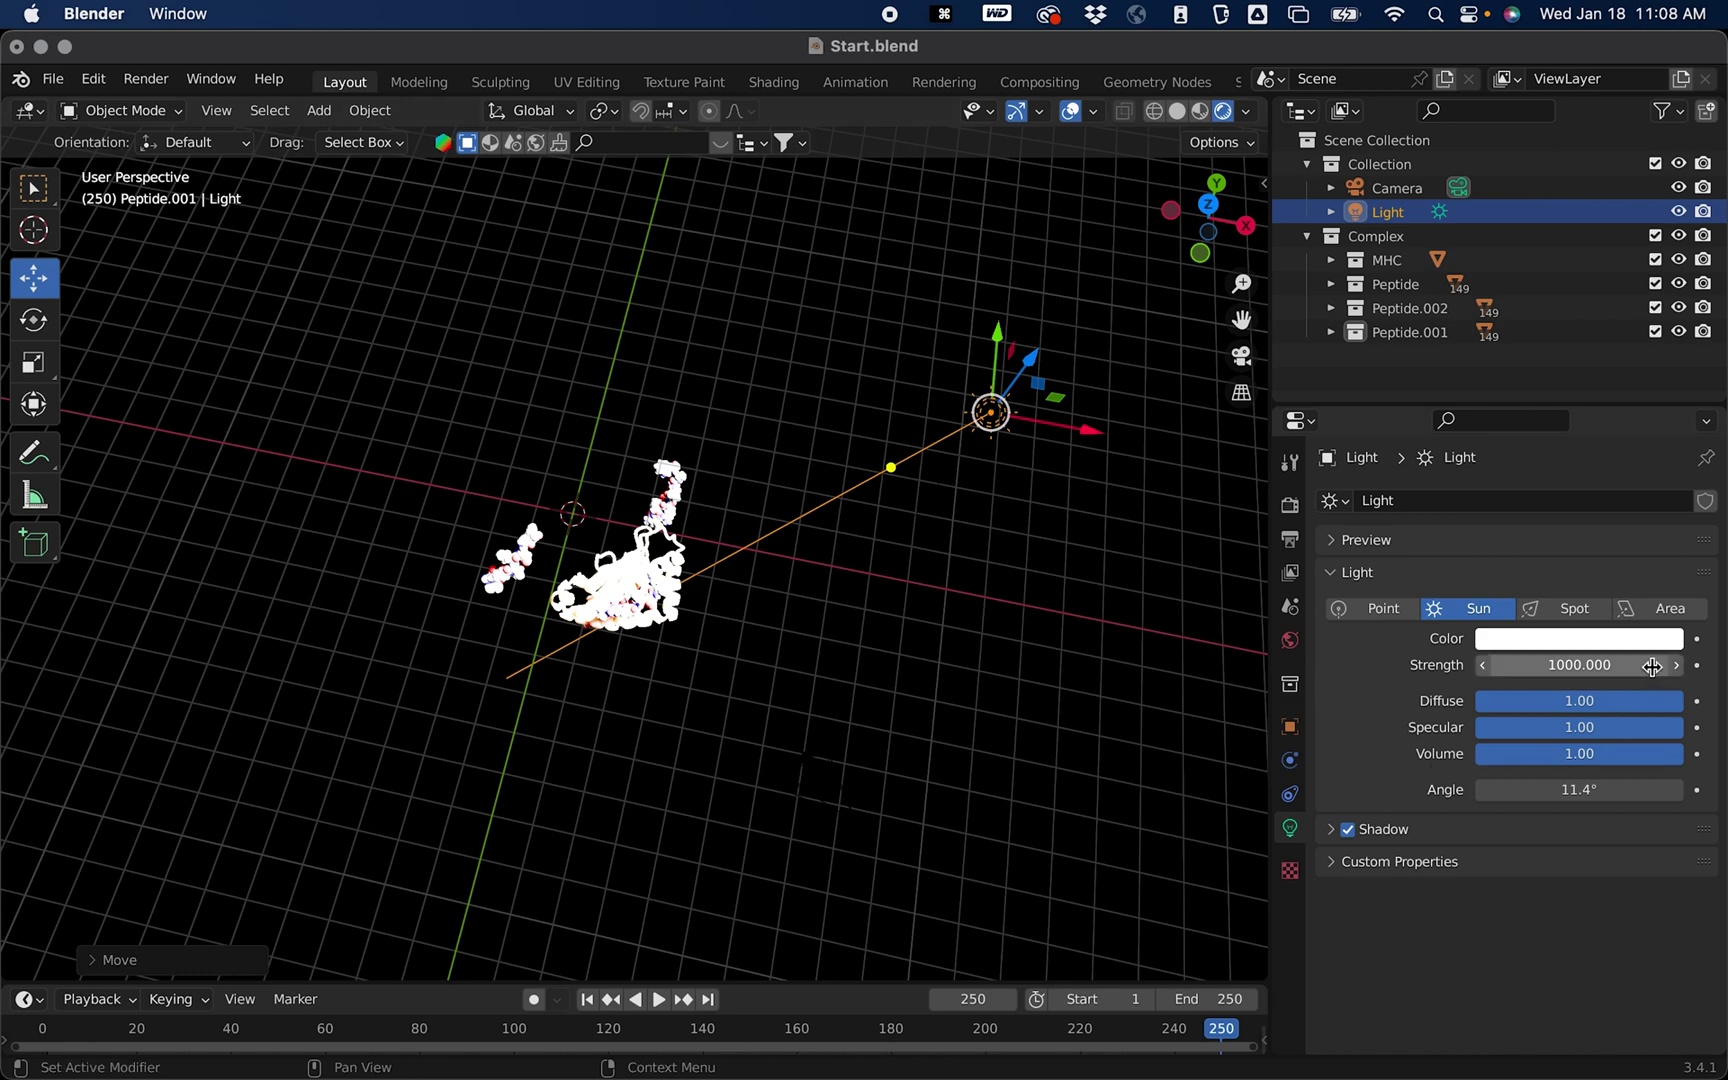
Step: Set the light's strength to 1, then 1000, and switch it to a Spot light
left_click(1609, 666)
type("1")
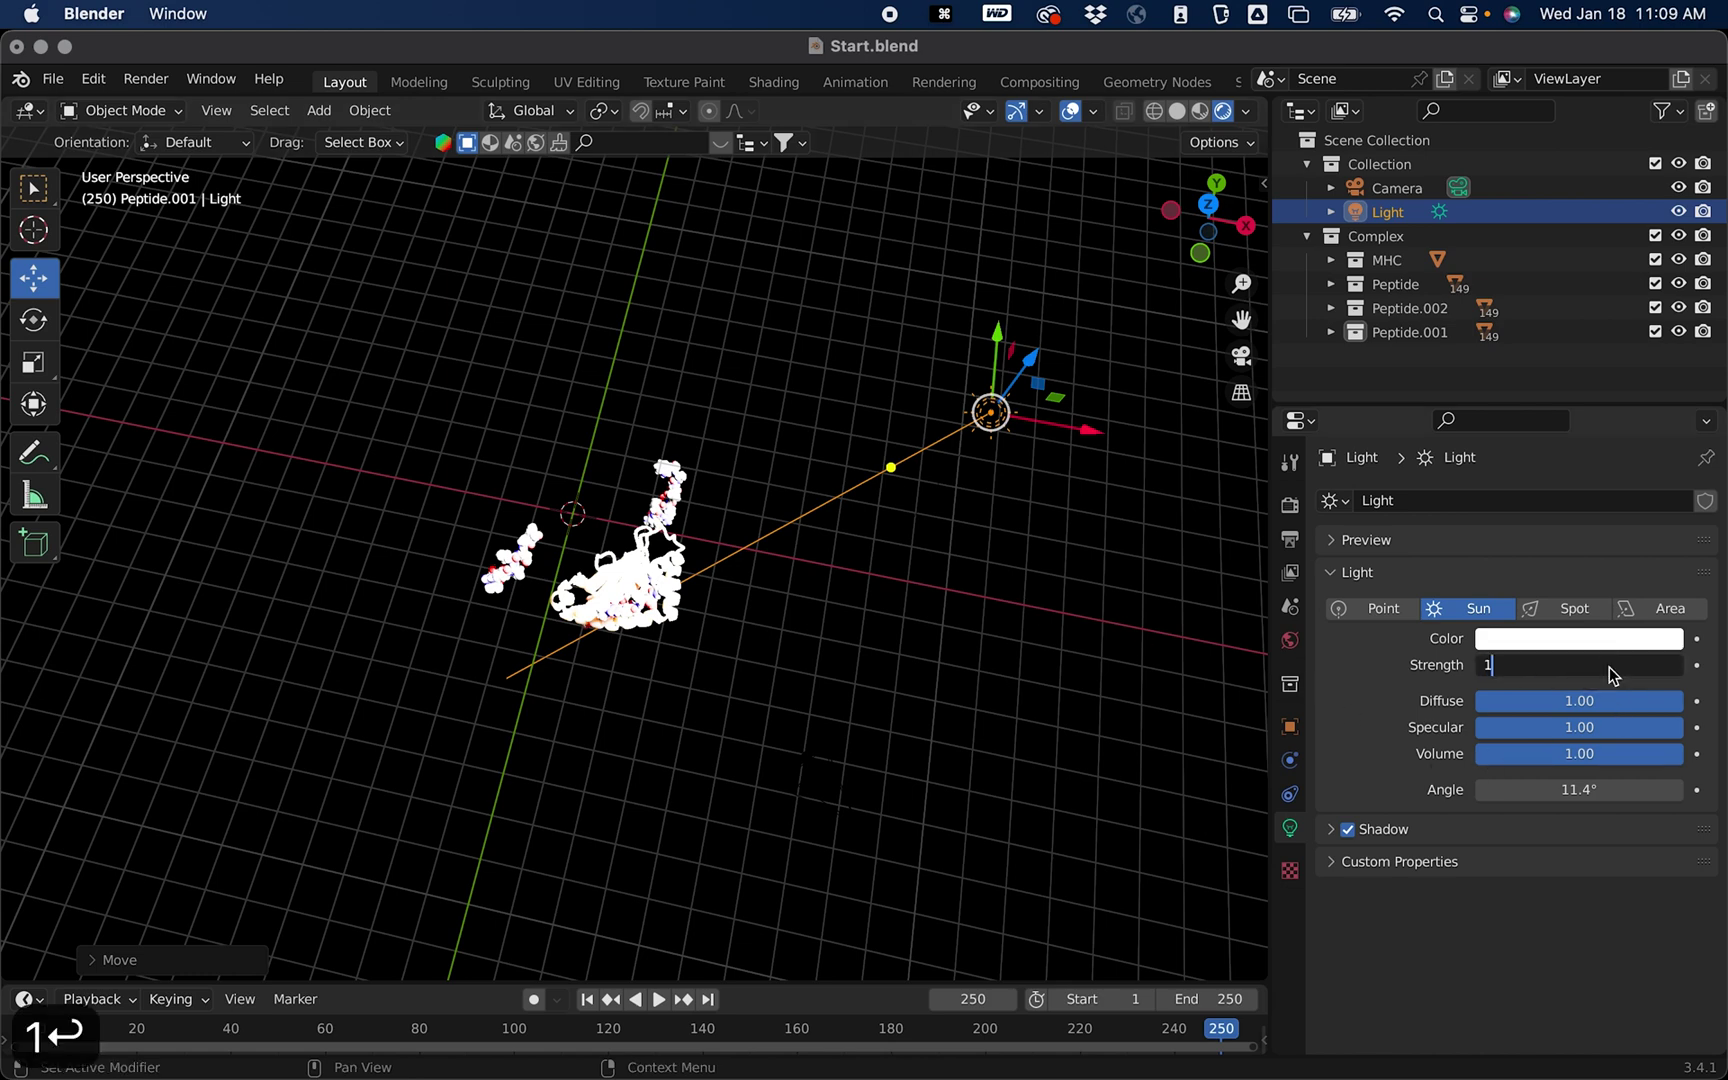
key("Return")
left_click(1609, 666)
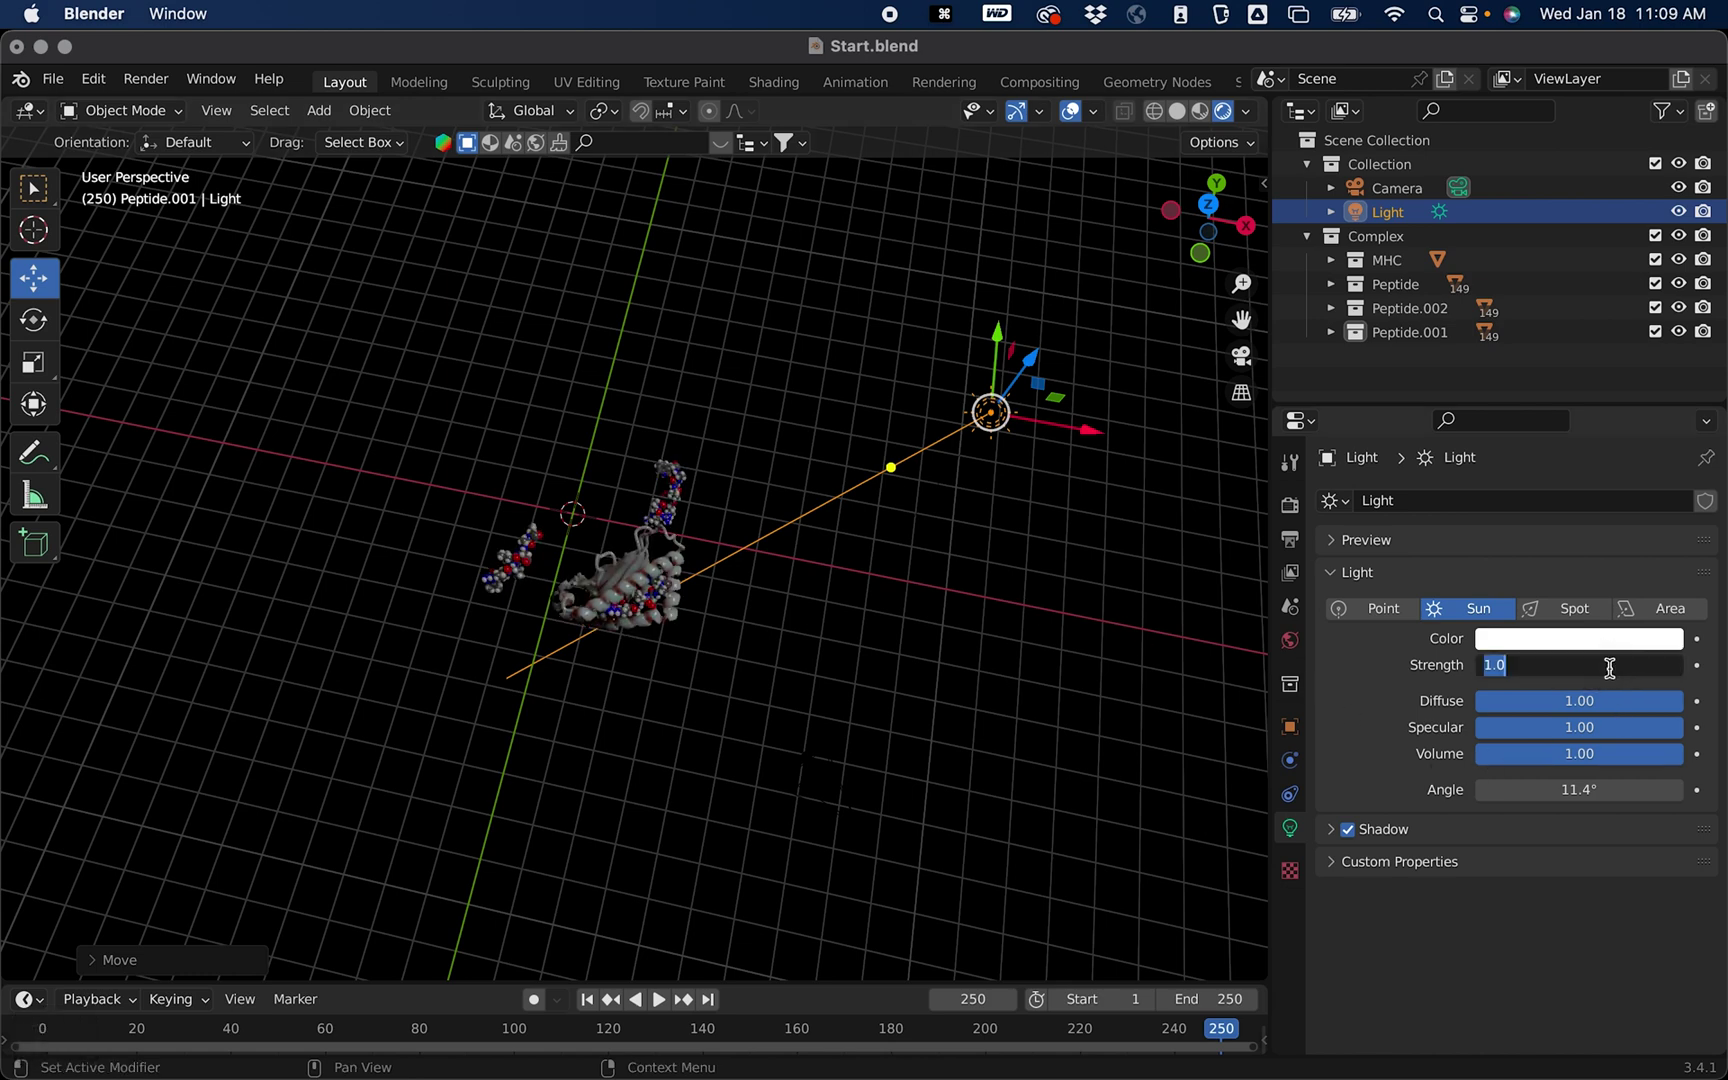
type("1000")
key("Return")
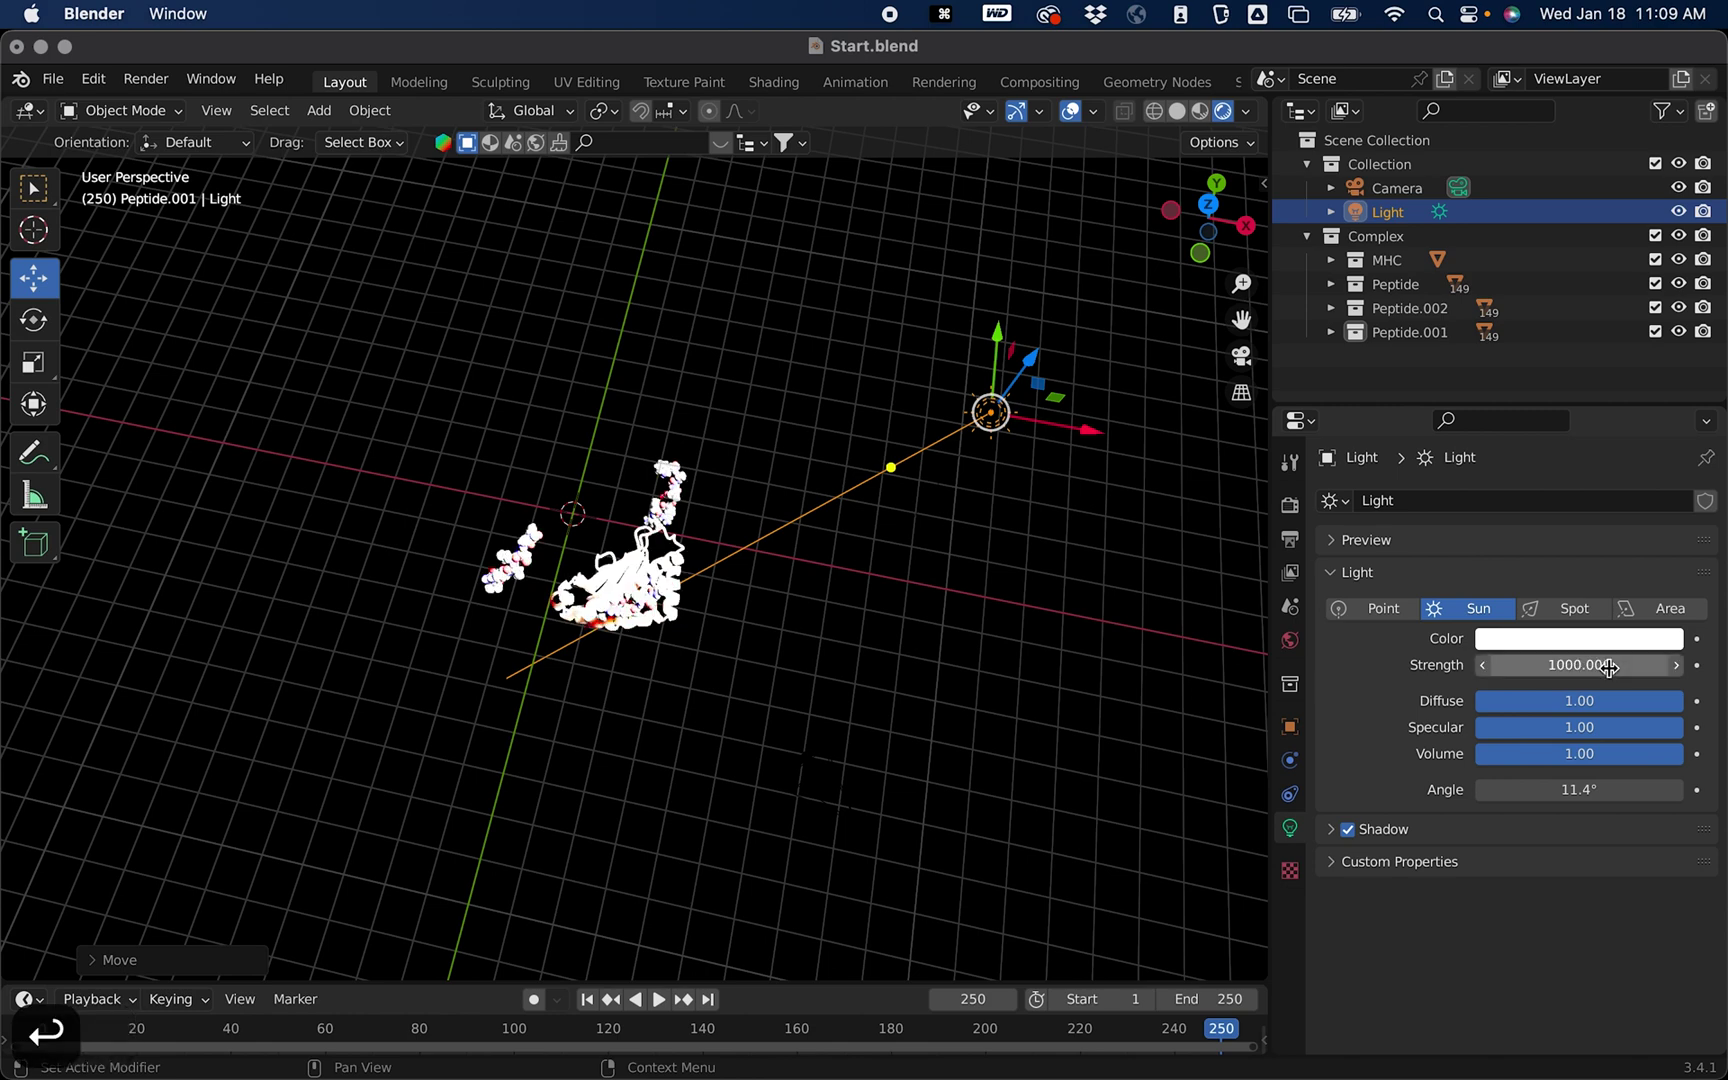
left_click(1566, 614)
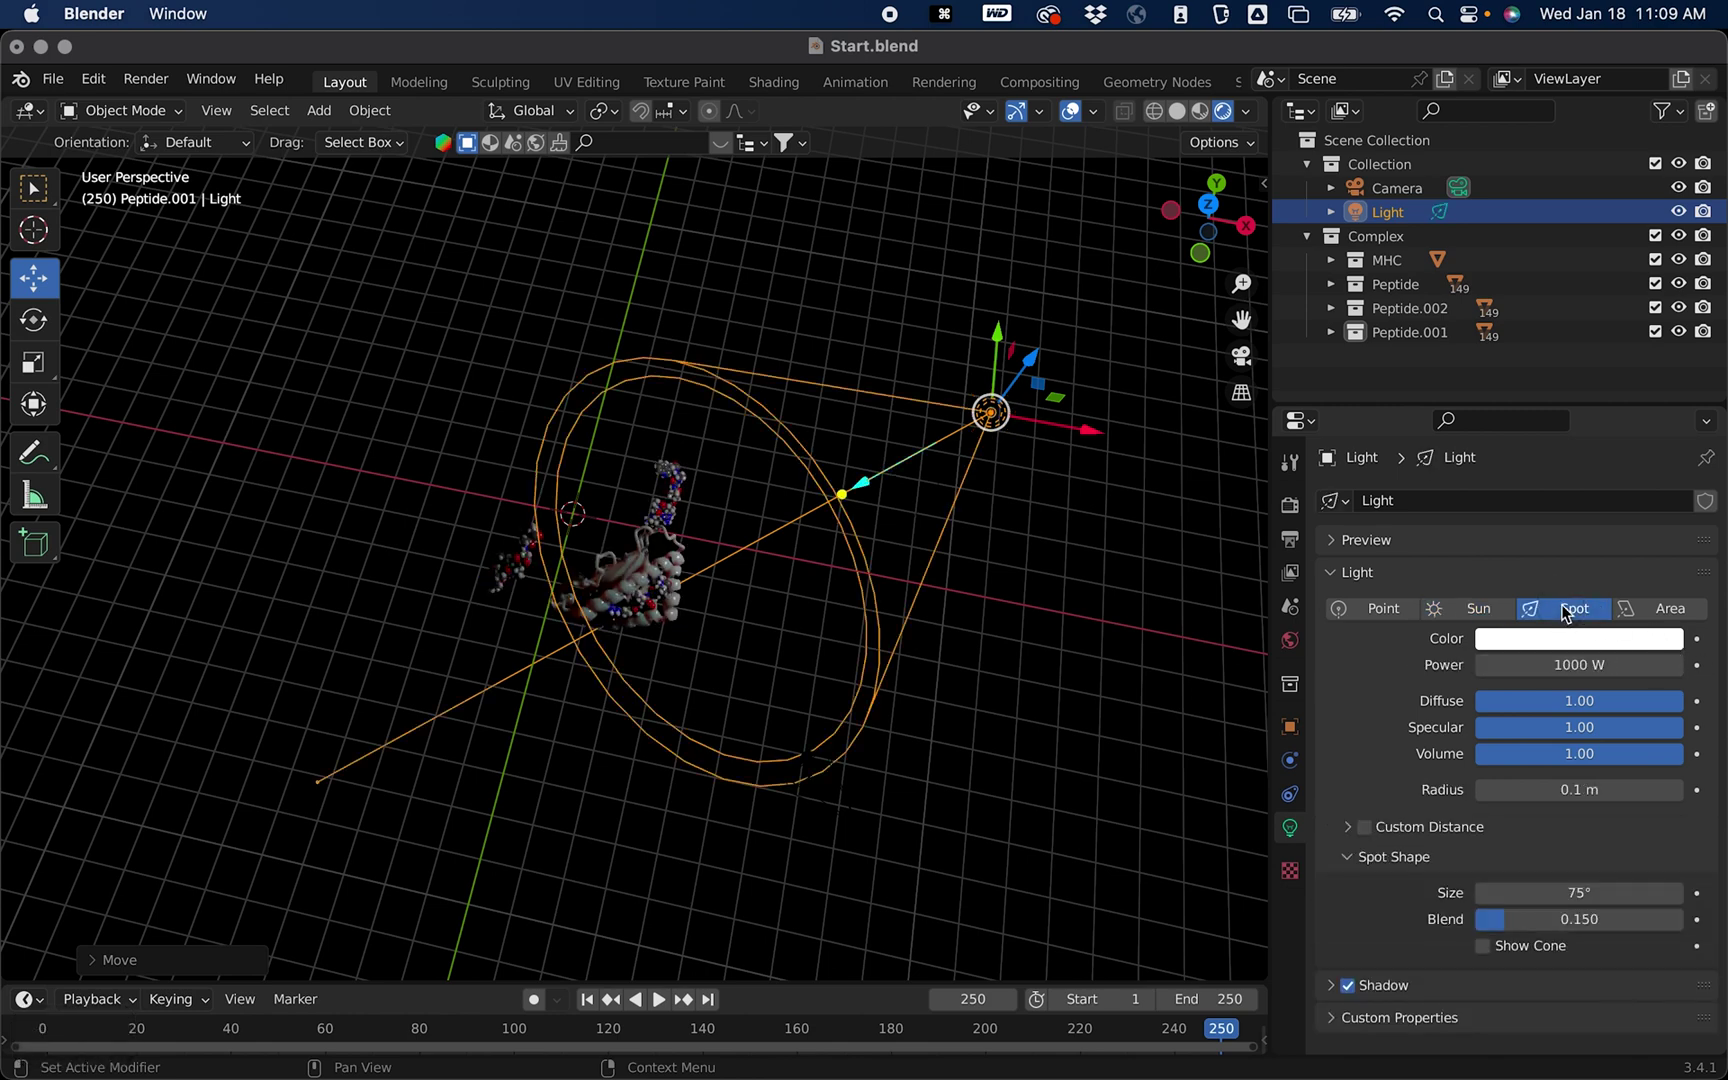
middle_click_drag(883, 590, 776, 637)
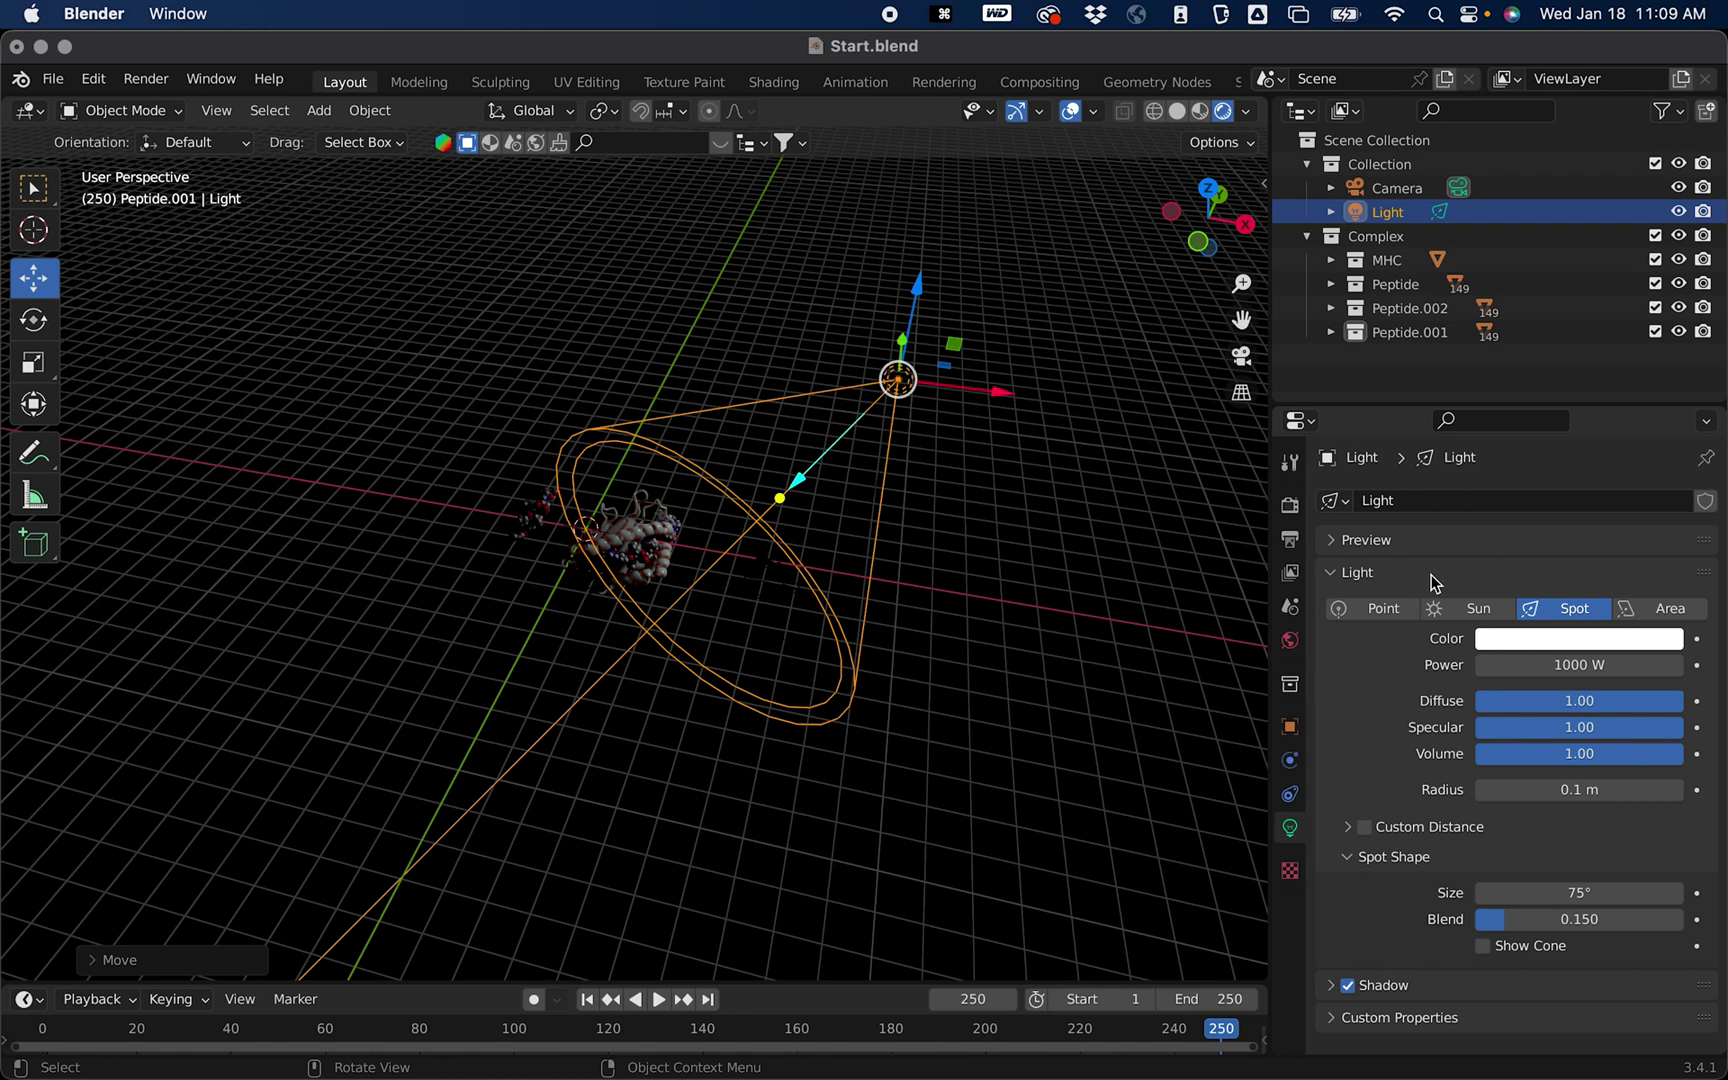
Step: Make the light a 1000 W rectangular Area light and view the scene from the top
left_click(1660, 612)
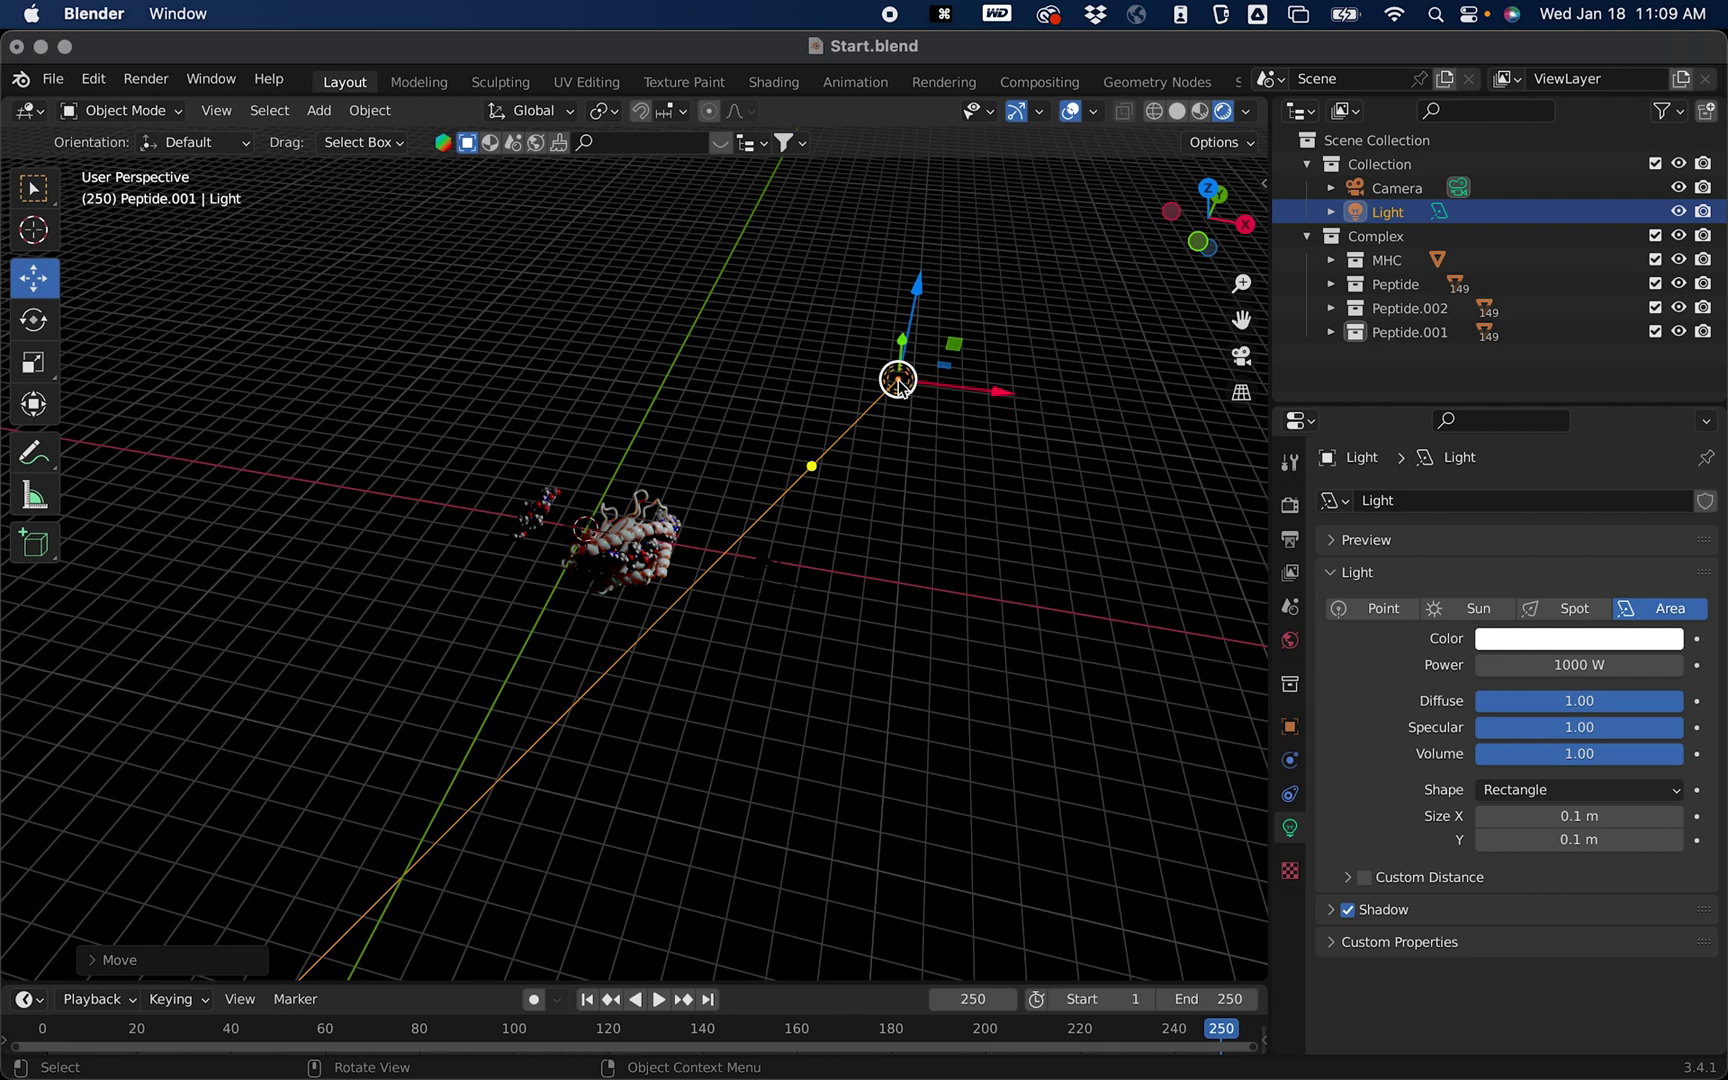
middle_click_drag(897, 380, 1192, 224)
left_click(1209, 206)
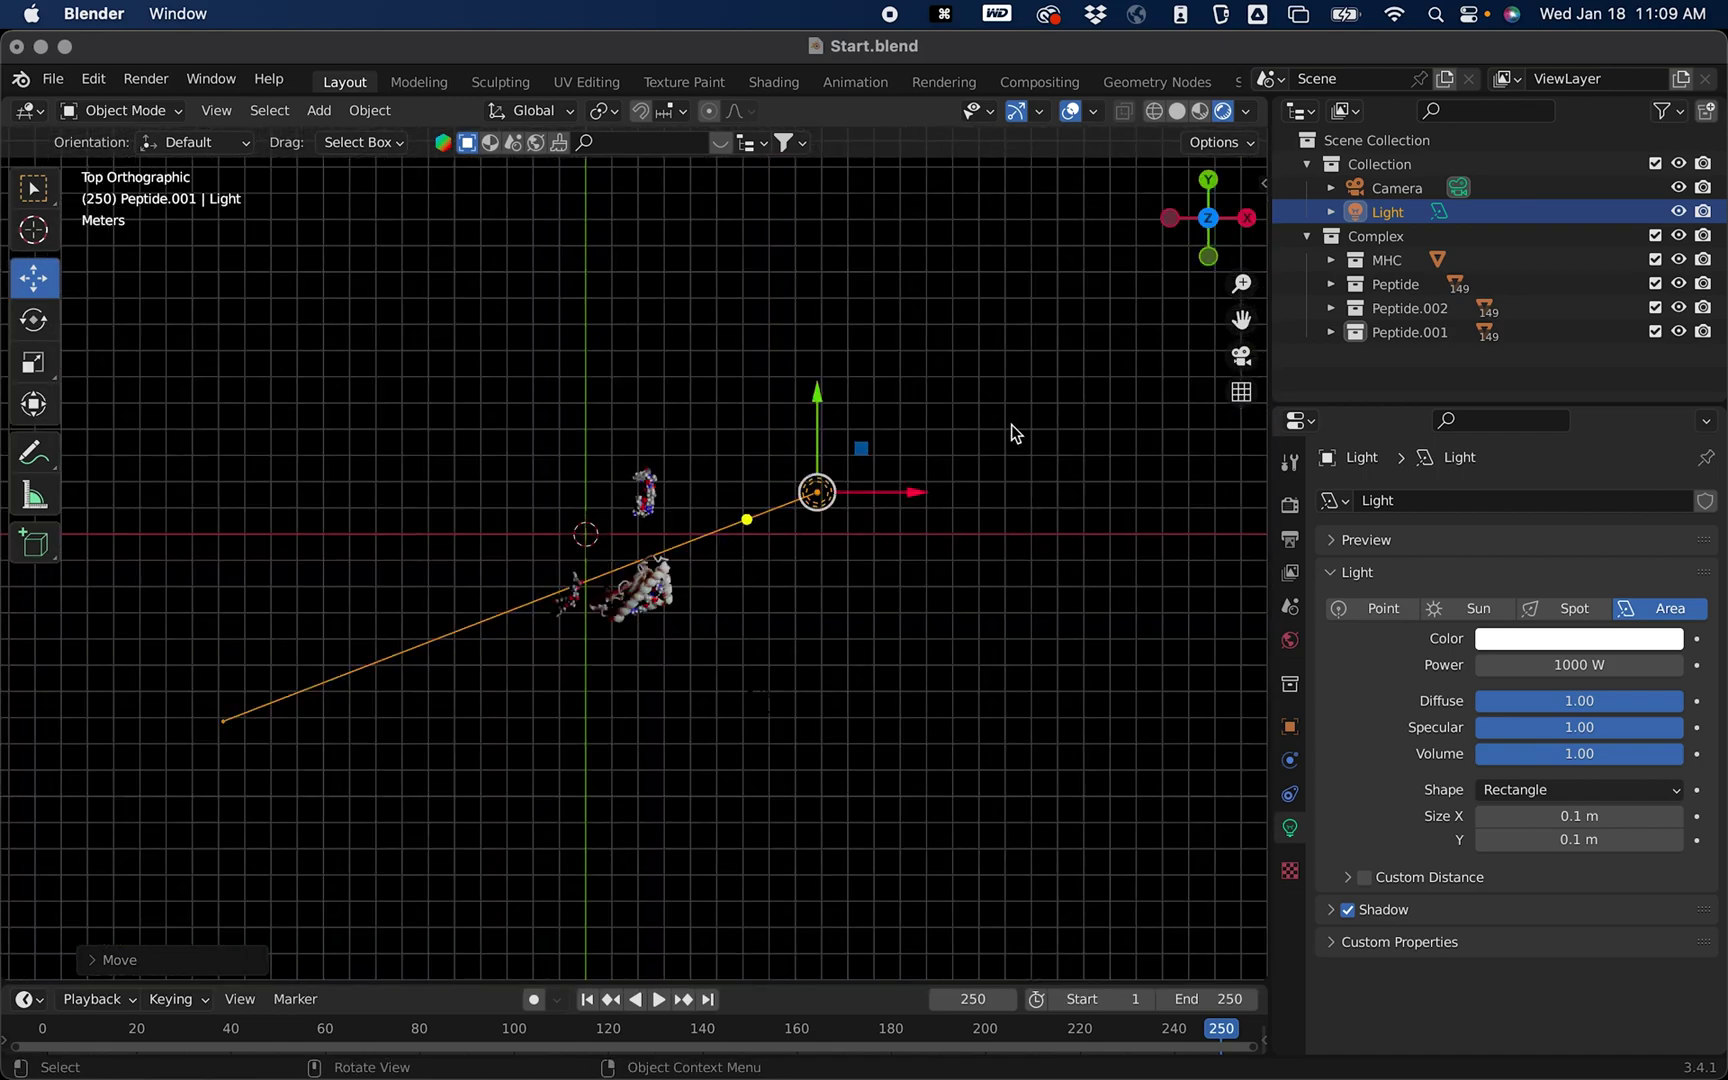
scroll(693, 627, "up", 4)
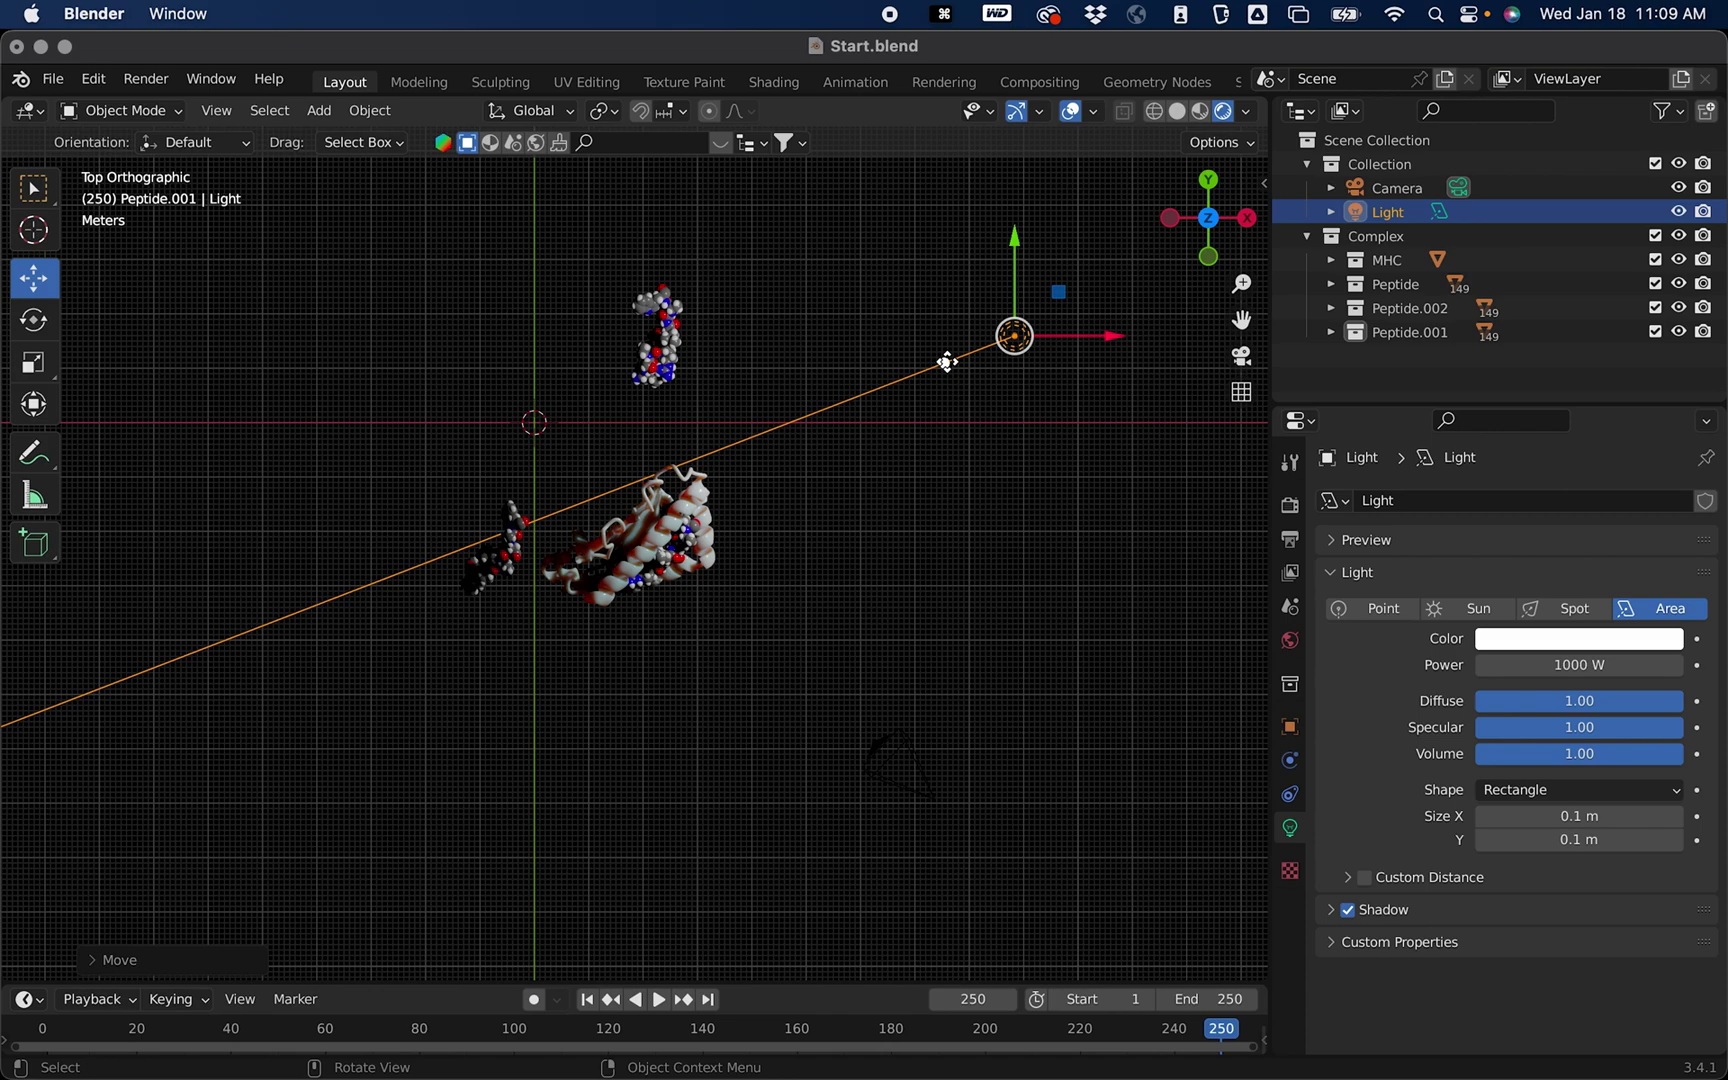
left_click(33, 324)
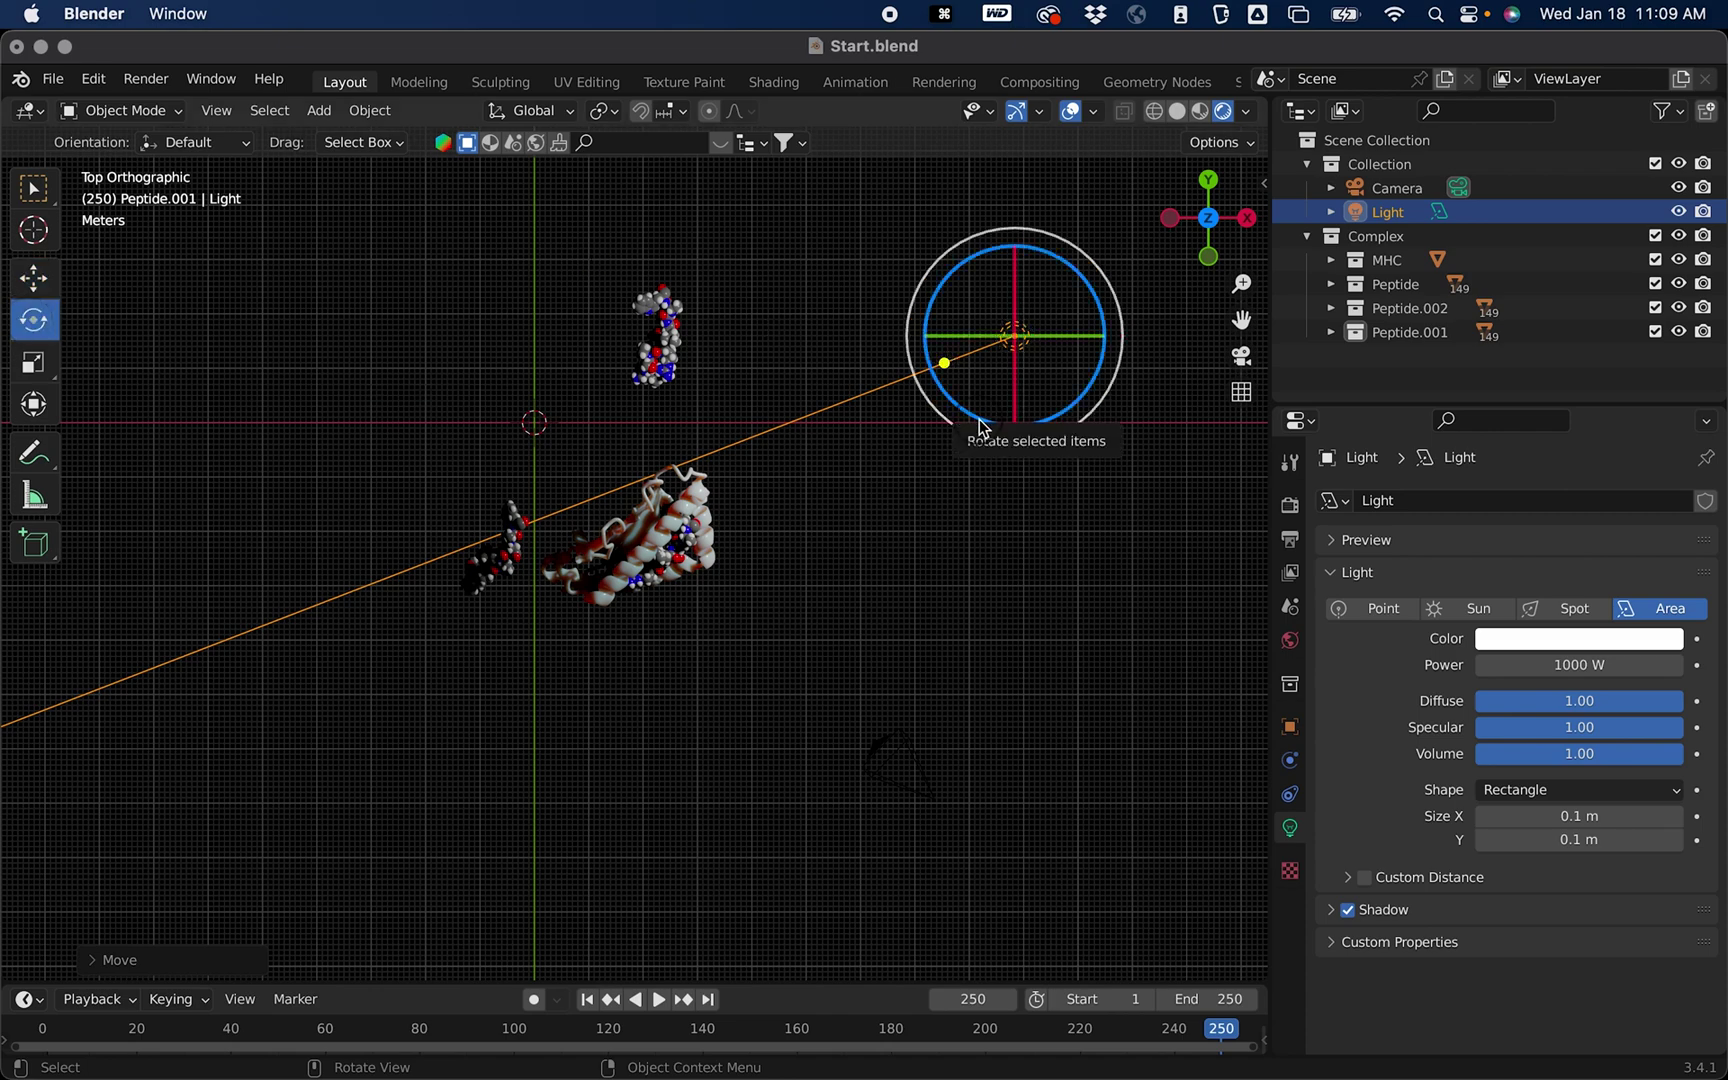
Step: Turn the area light slightly around its vertical axis and nudge it sideways
left_click_drag(1000, 430, 996, 450)
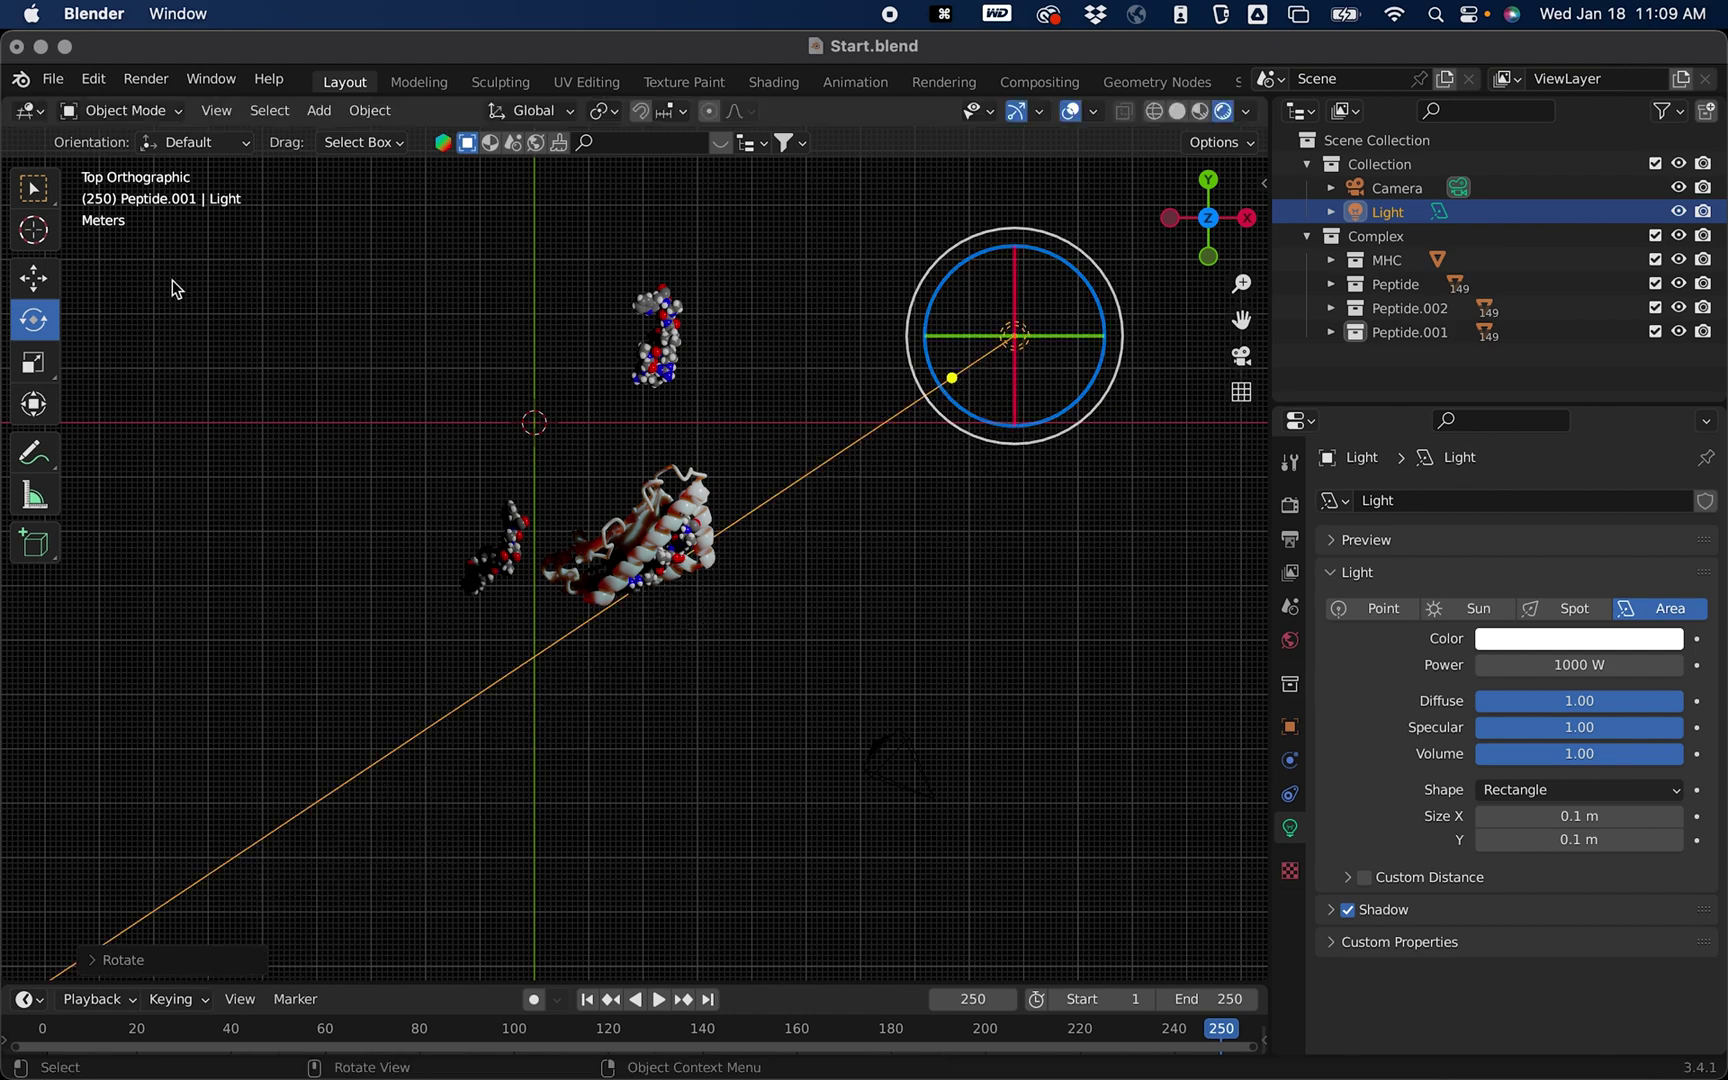
left_click(45, 282)
left_click_drag(1003, 357, 1056, 377)
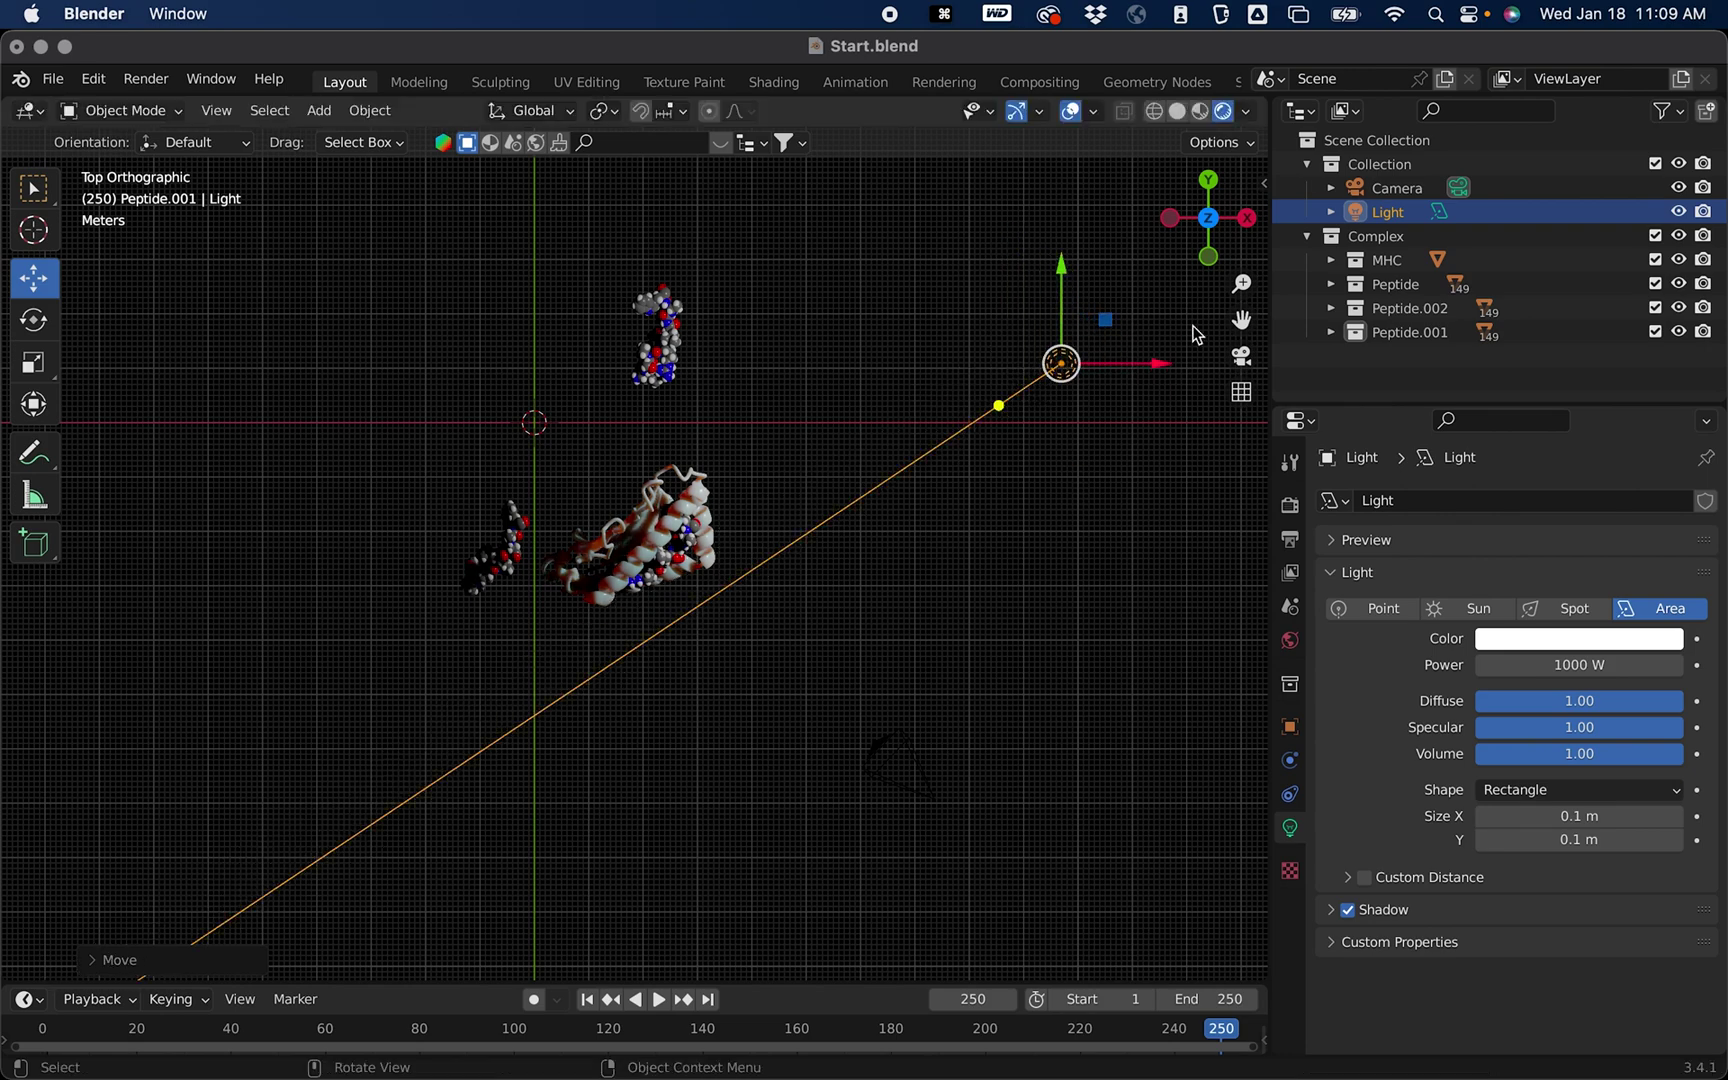
middle_click_drag(943, 504, 940, 402)
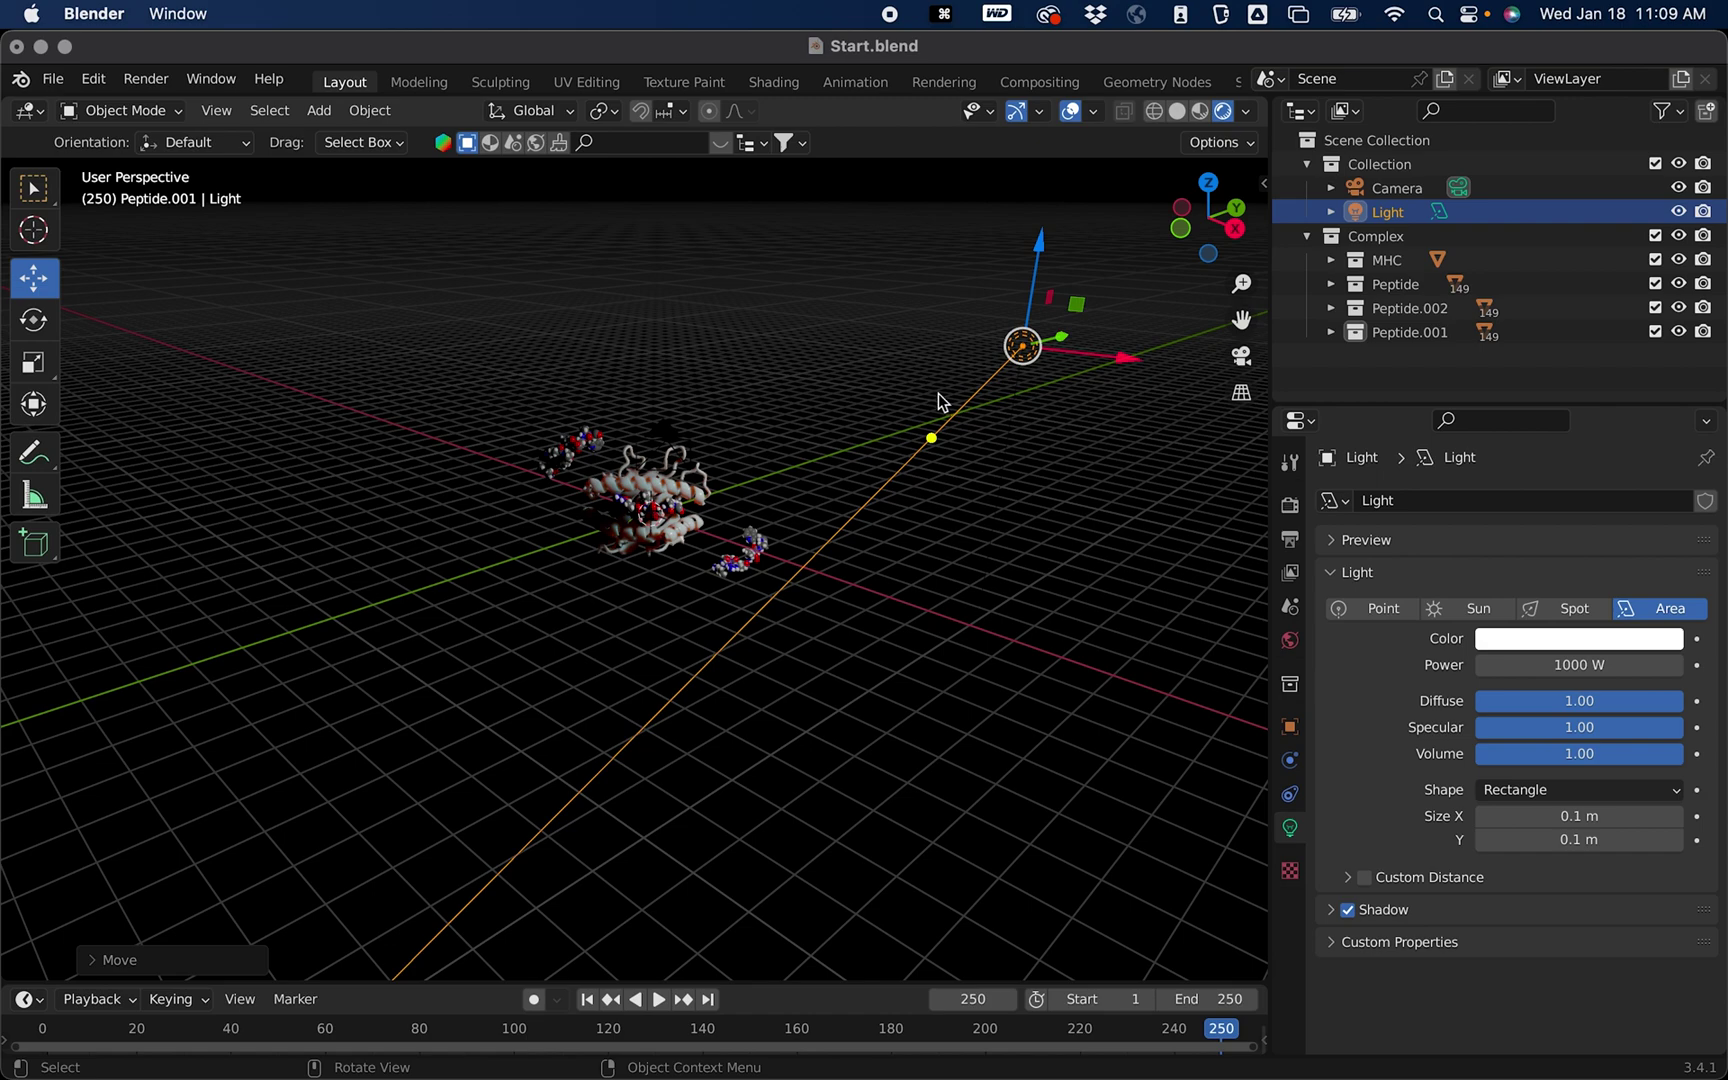
Step: From the right view, tilt the light toward the complex and rotate it about 15°
left_click(34, 322)
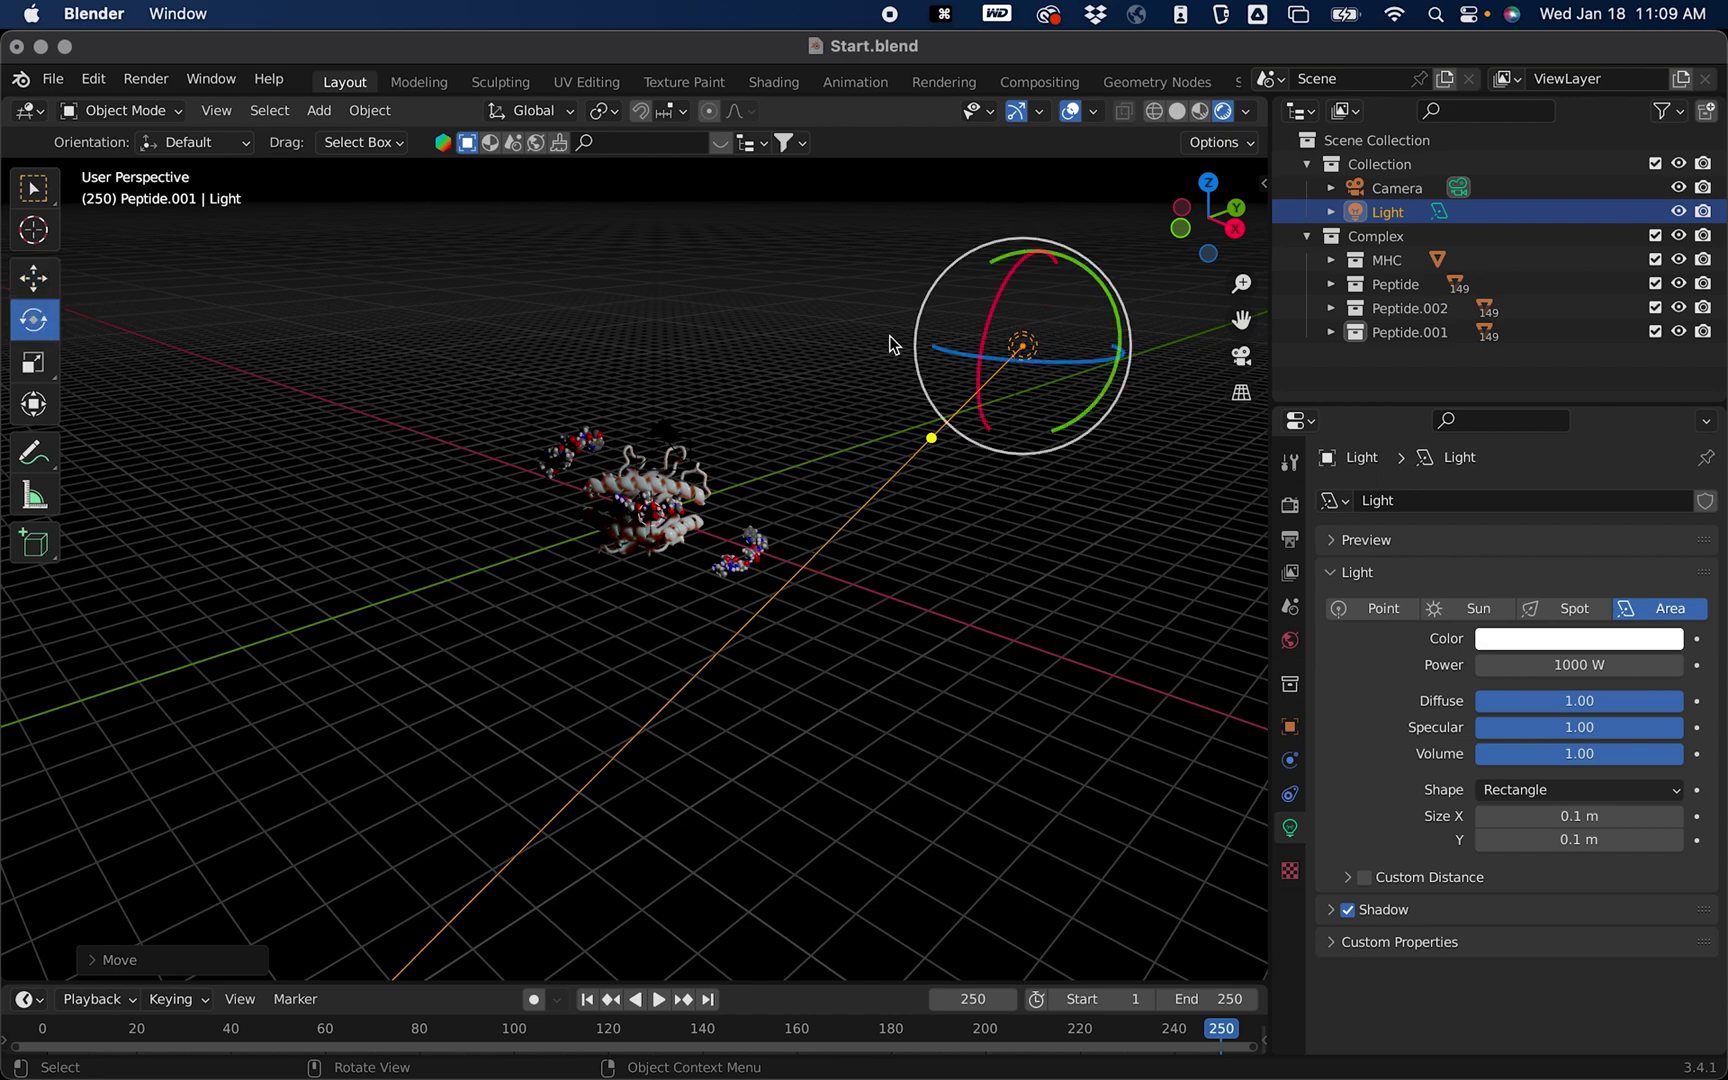
left_click(1236, 229)
left_click_drag(852, 330, 853, 348)
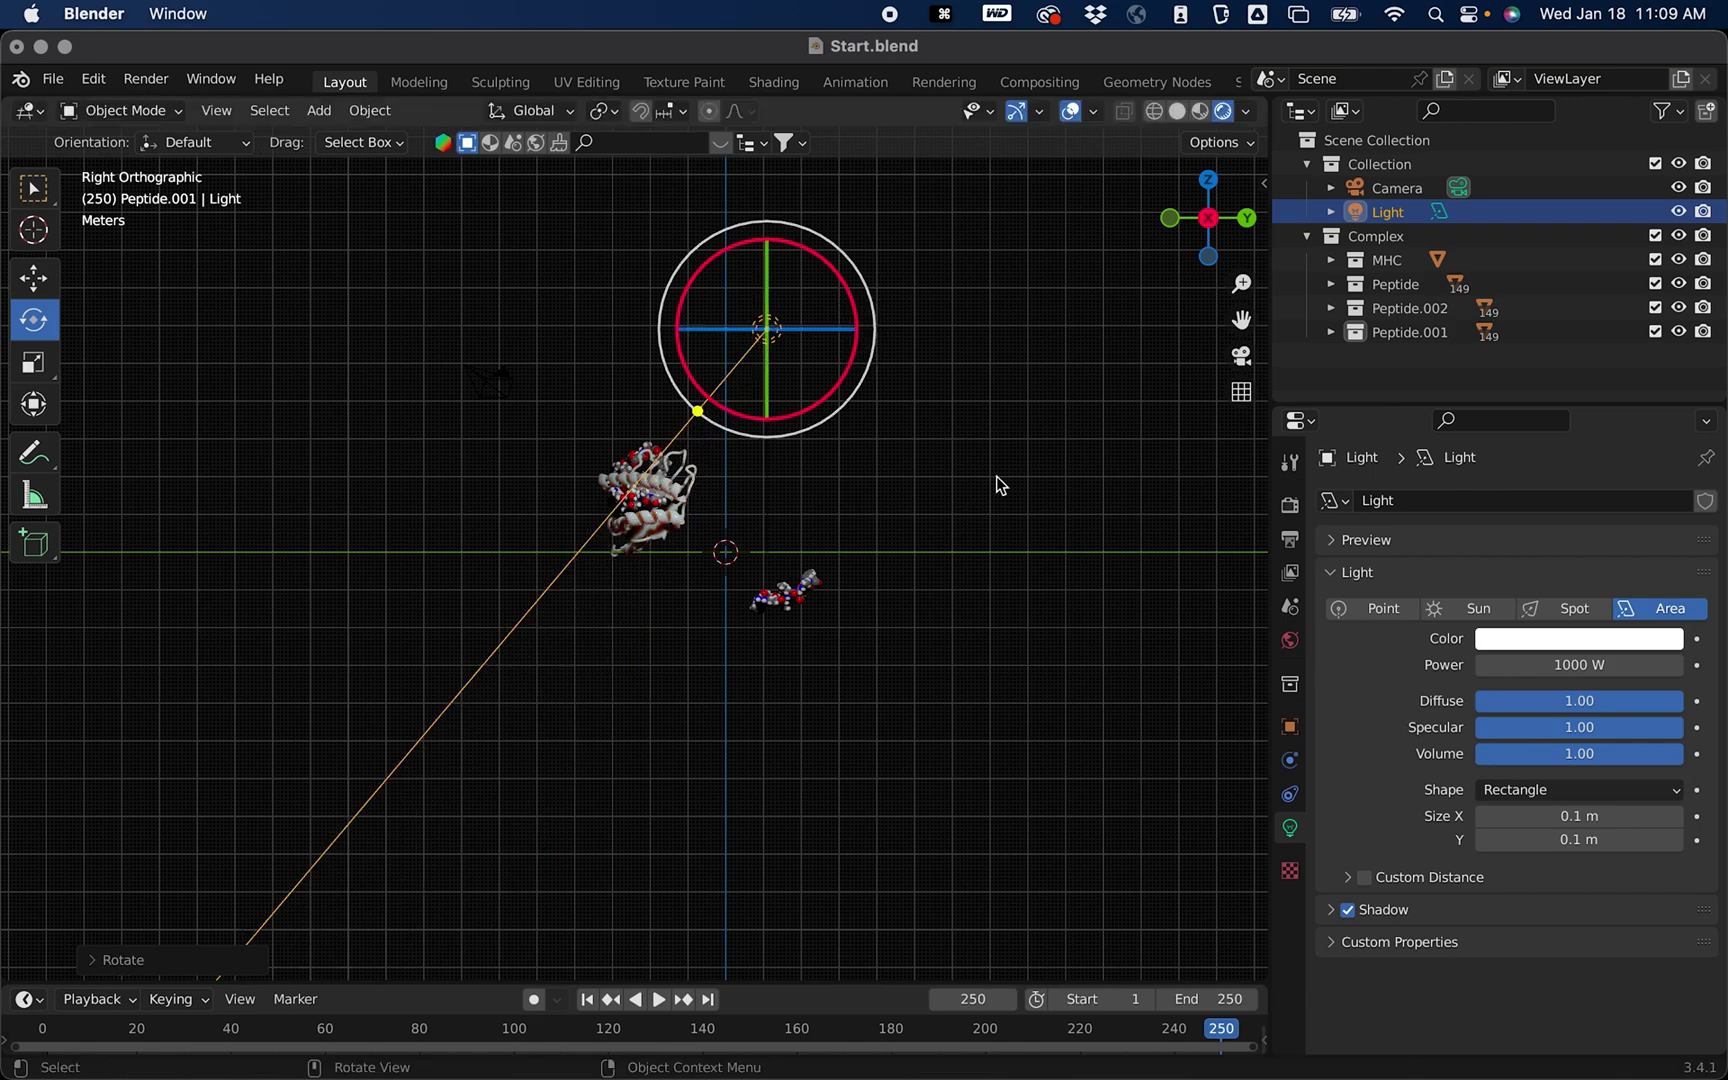
middle_click_drag(773, 523, 895, 535)
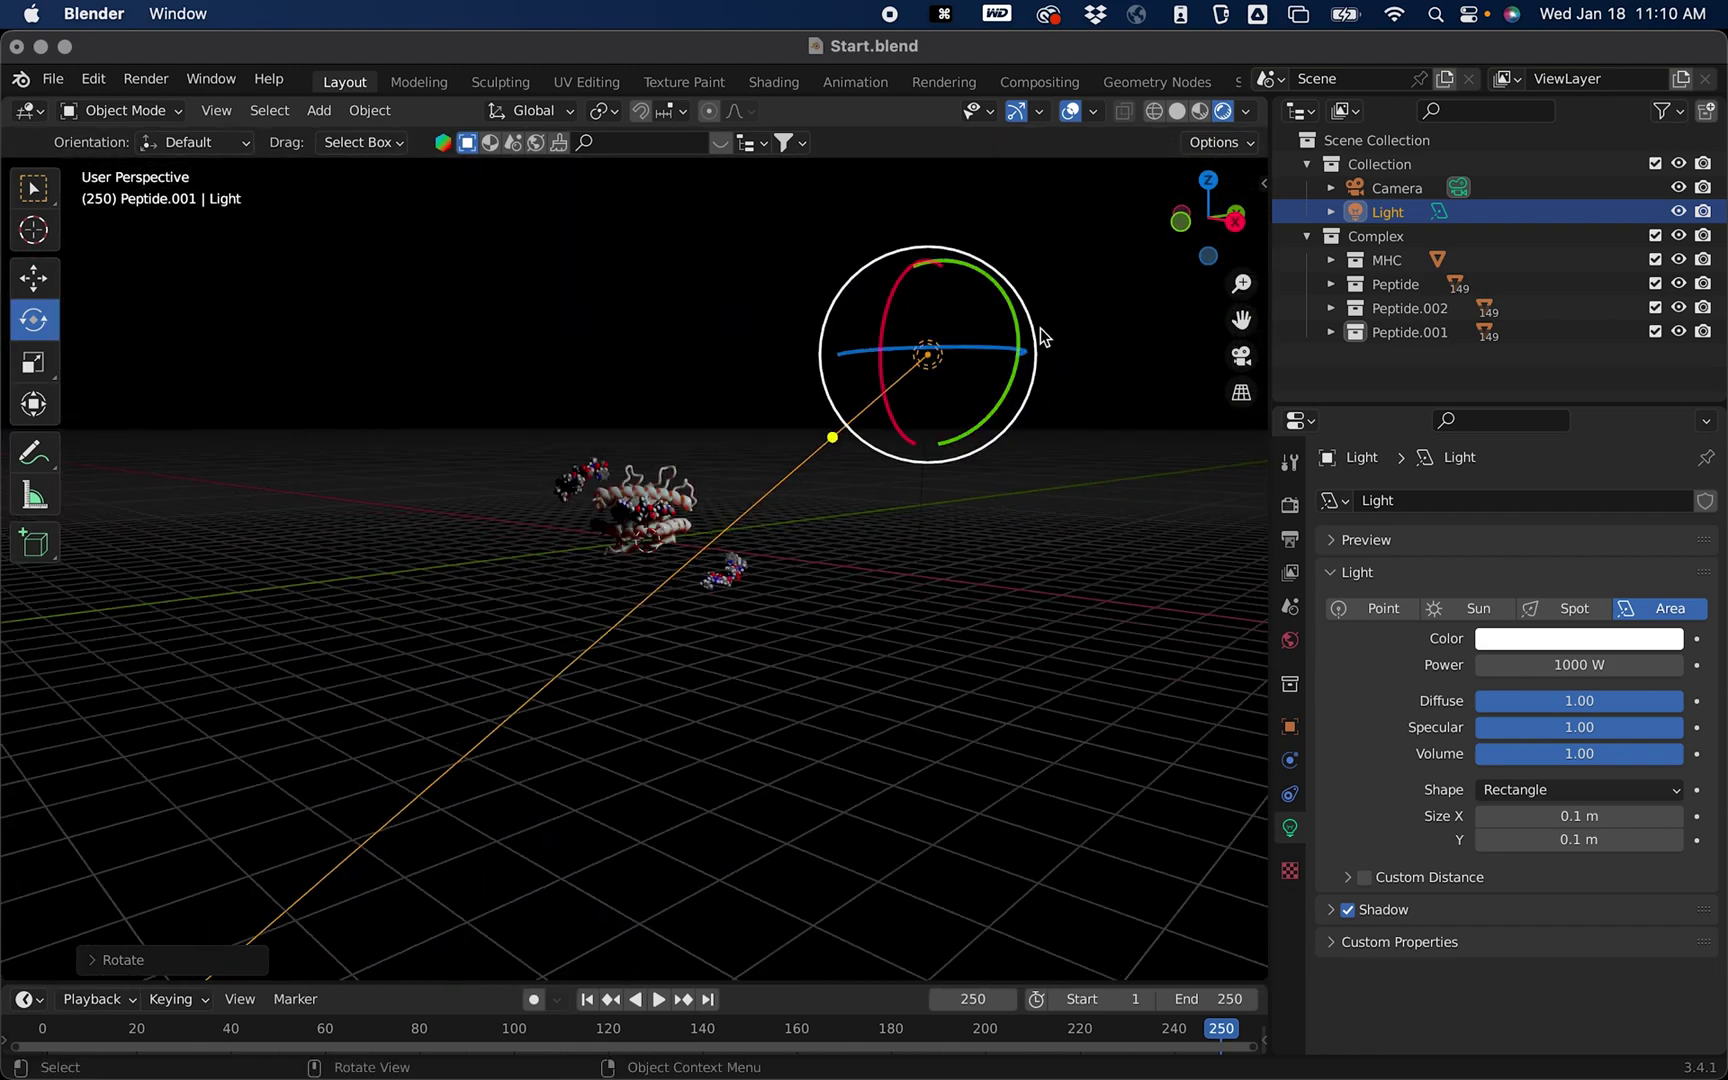
left_click_drag(1041, 352, 1041, 362)
left_click_drag(840, 373, 840, 373)
middle_click_drag(694, 513, 763, 716)
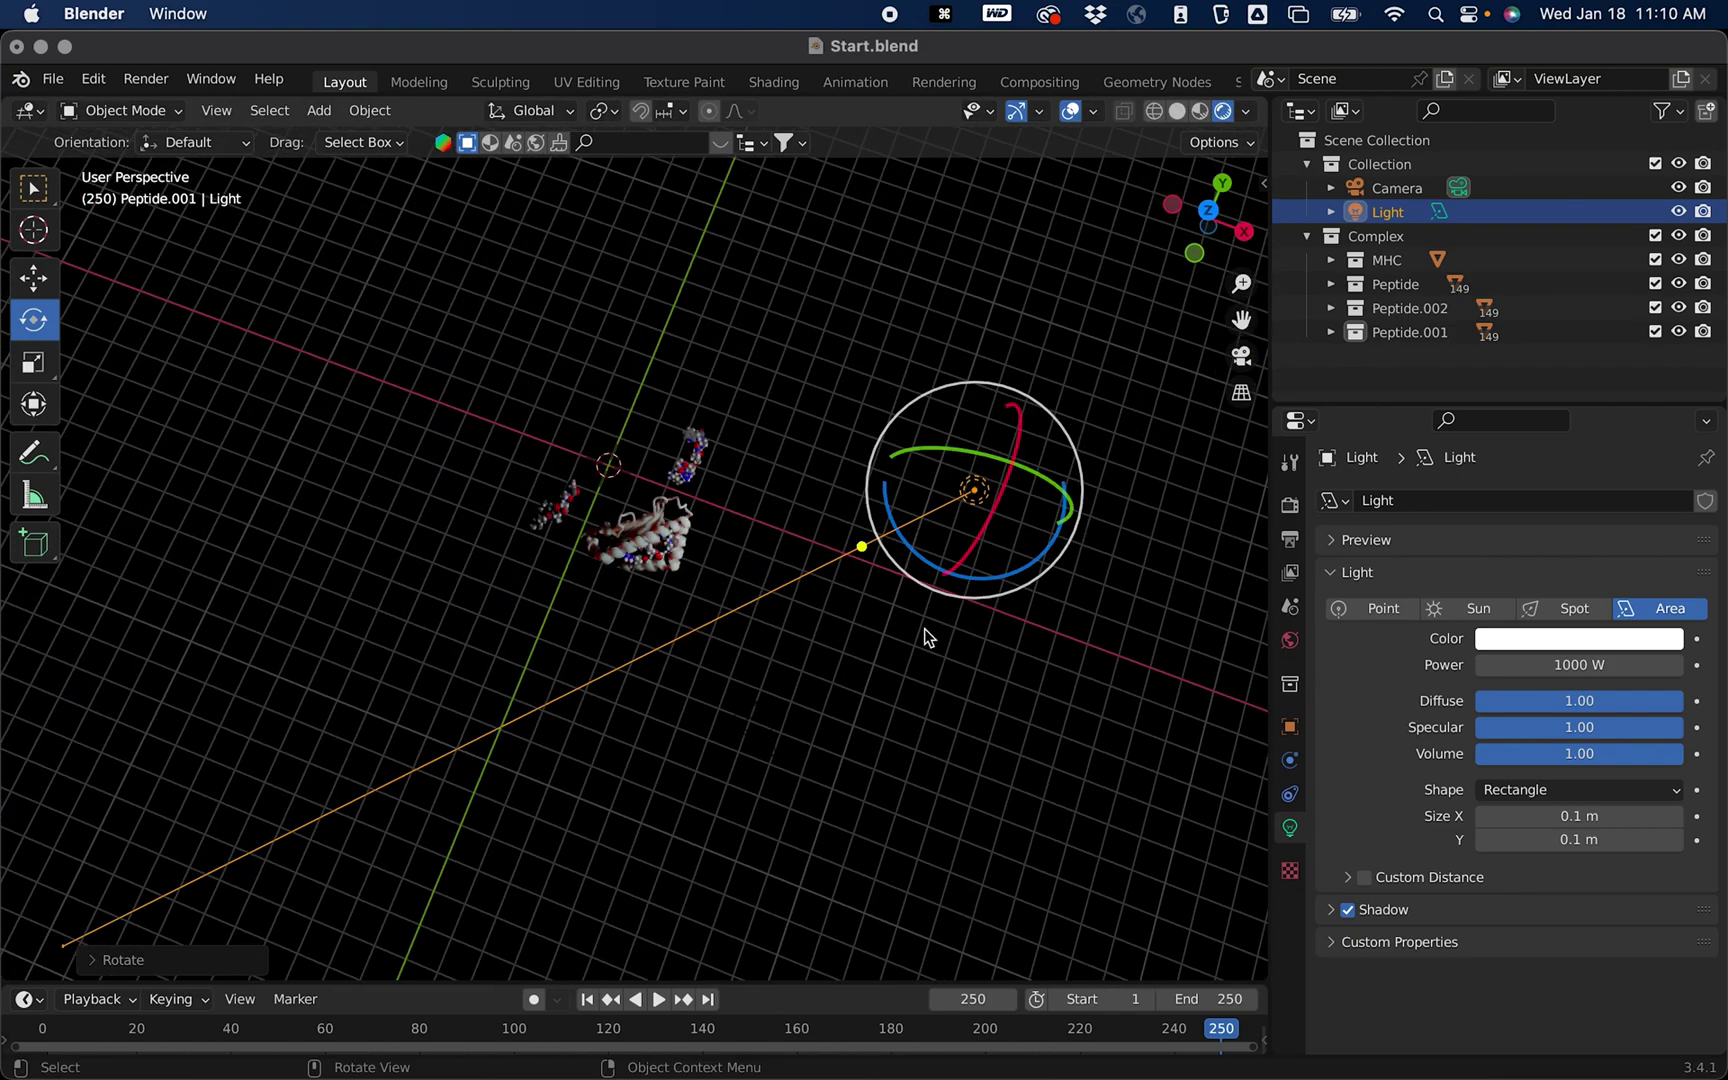
Step: Check the light's aim through the camera and top views, then reselect the area light
left_click(1240, 357)
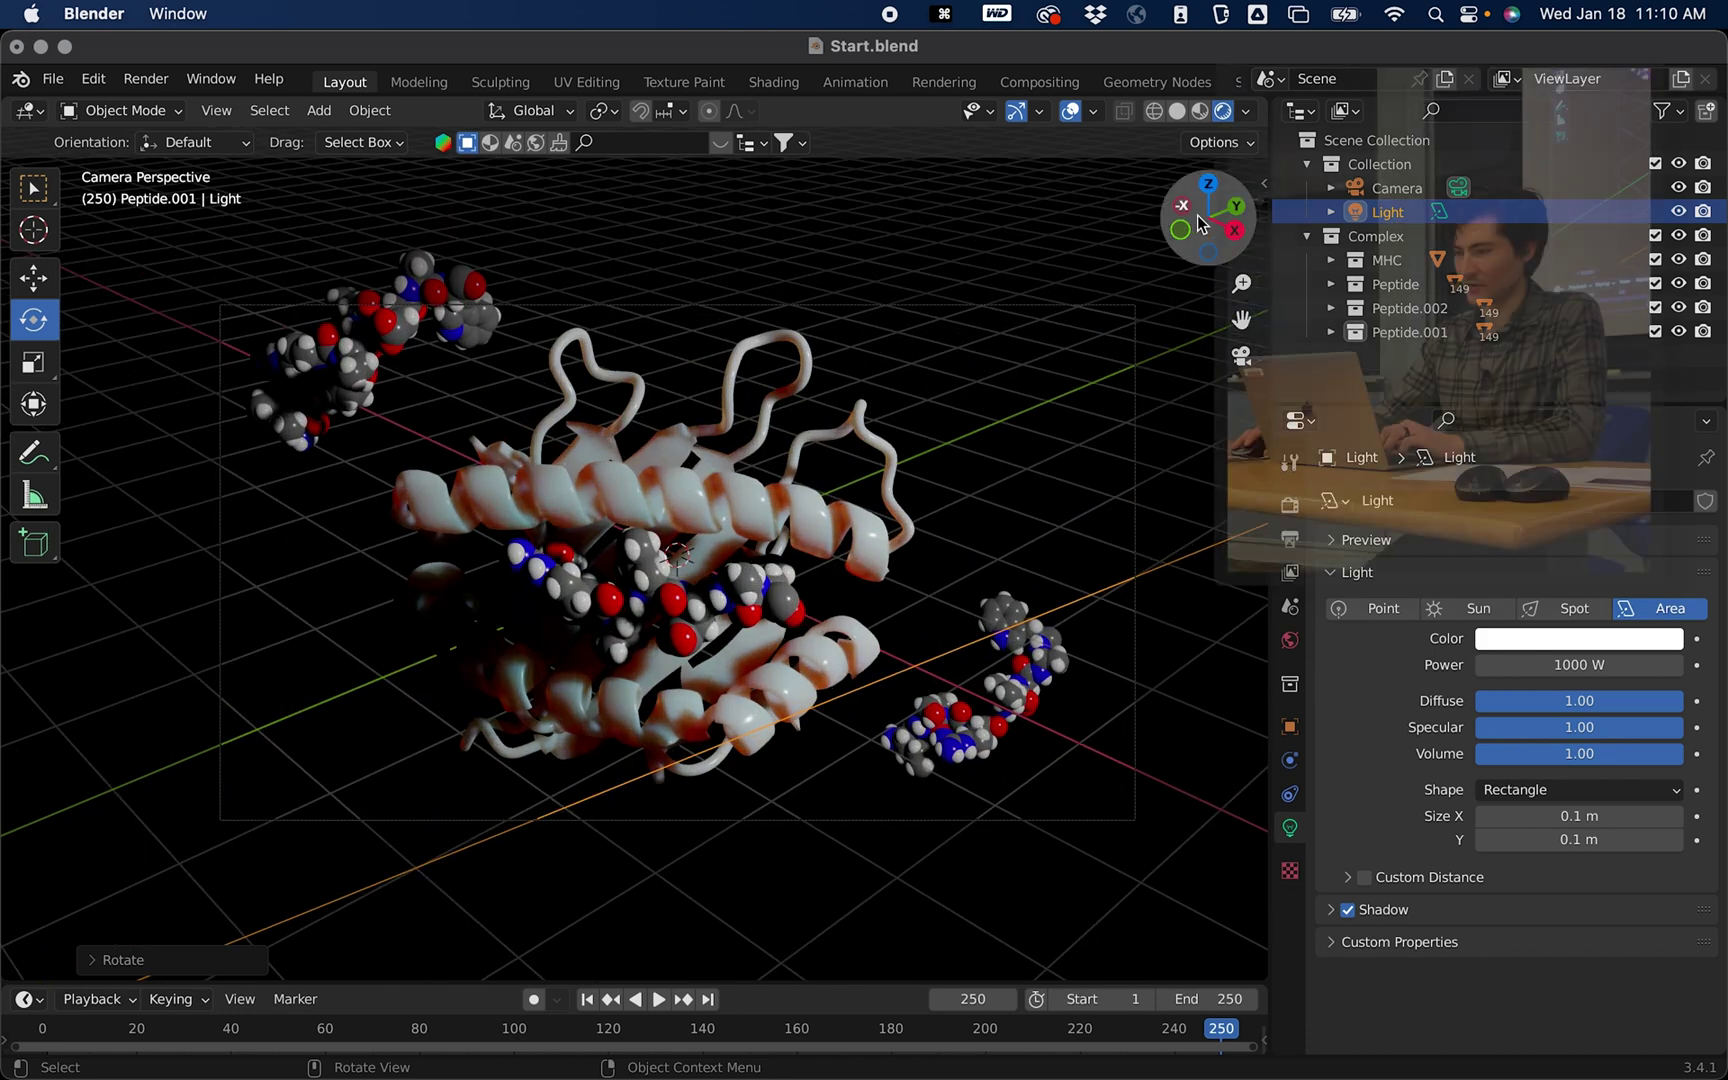
left_click(1208, 183)
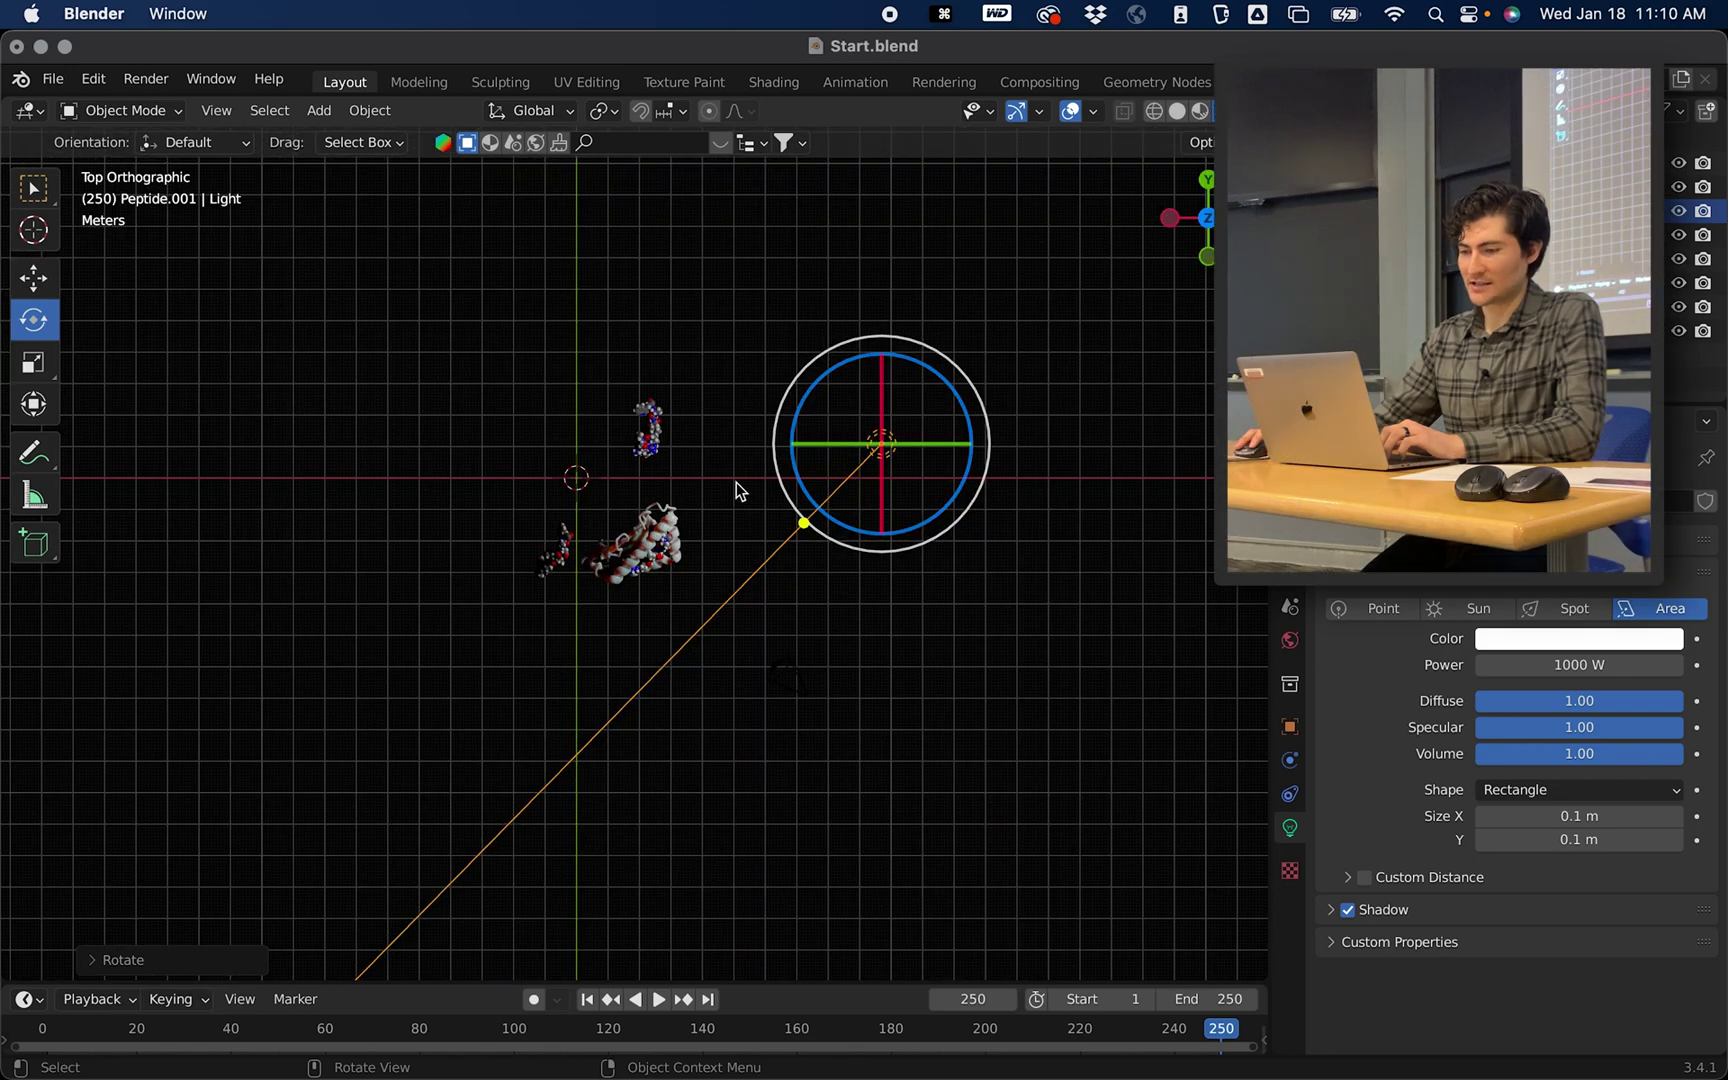
left_click(866, 258)
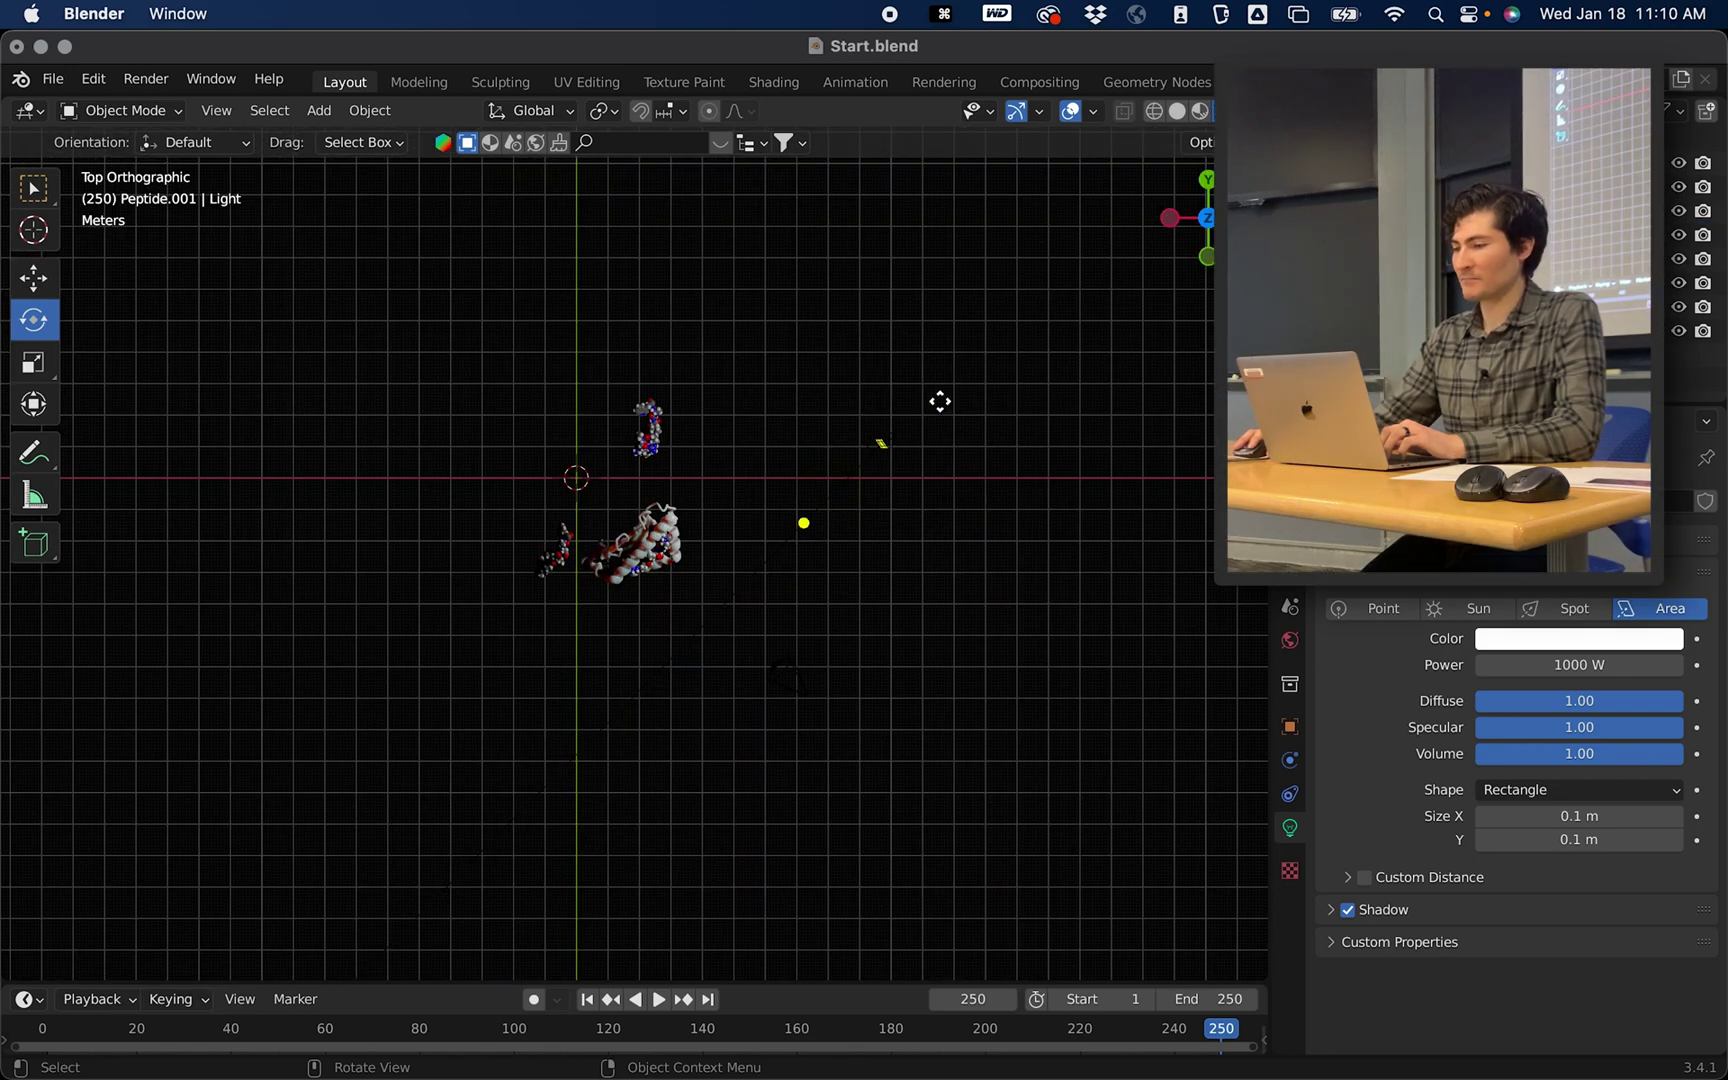
left_click(883, 443)
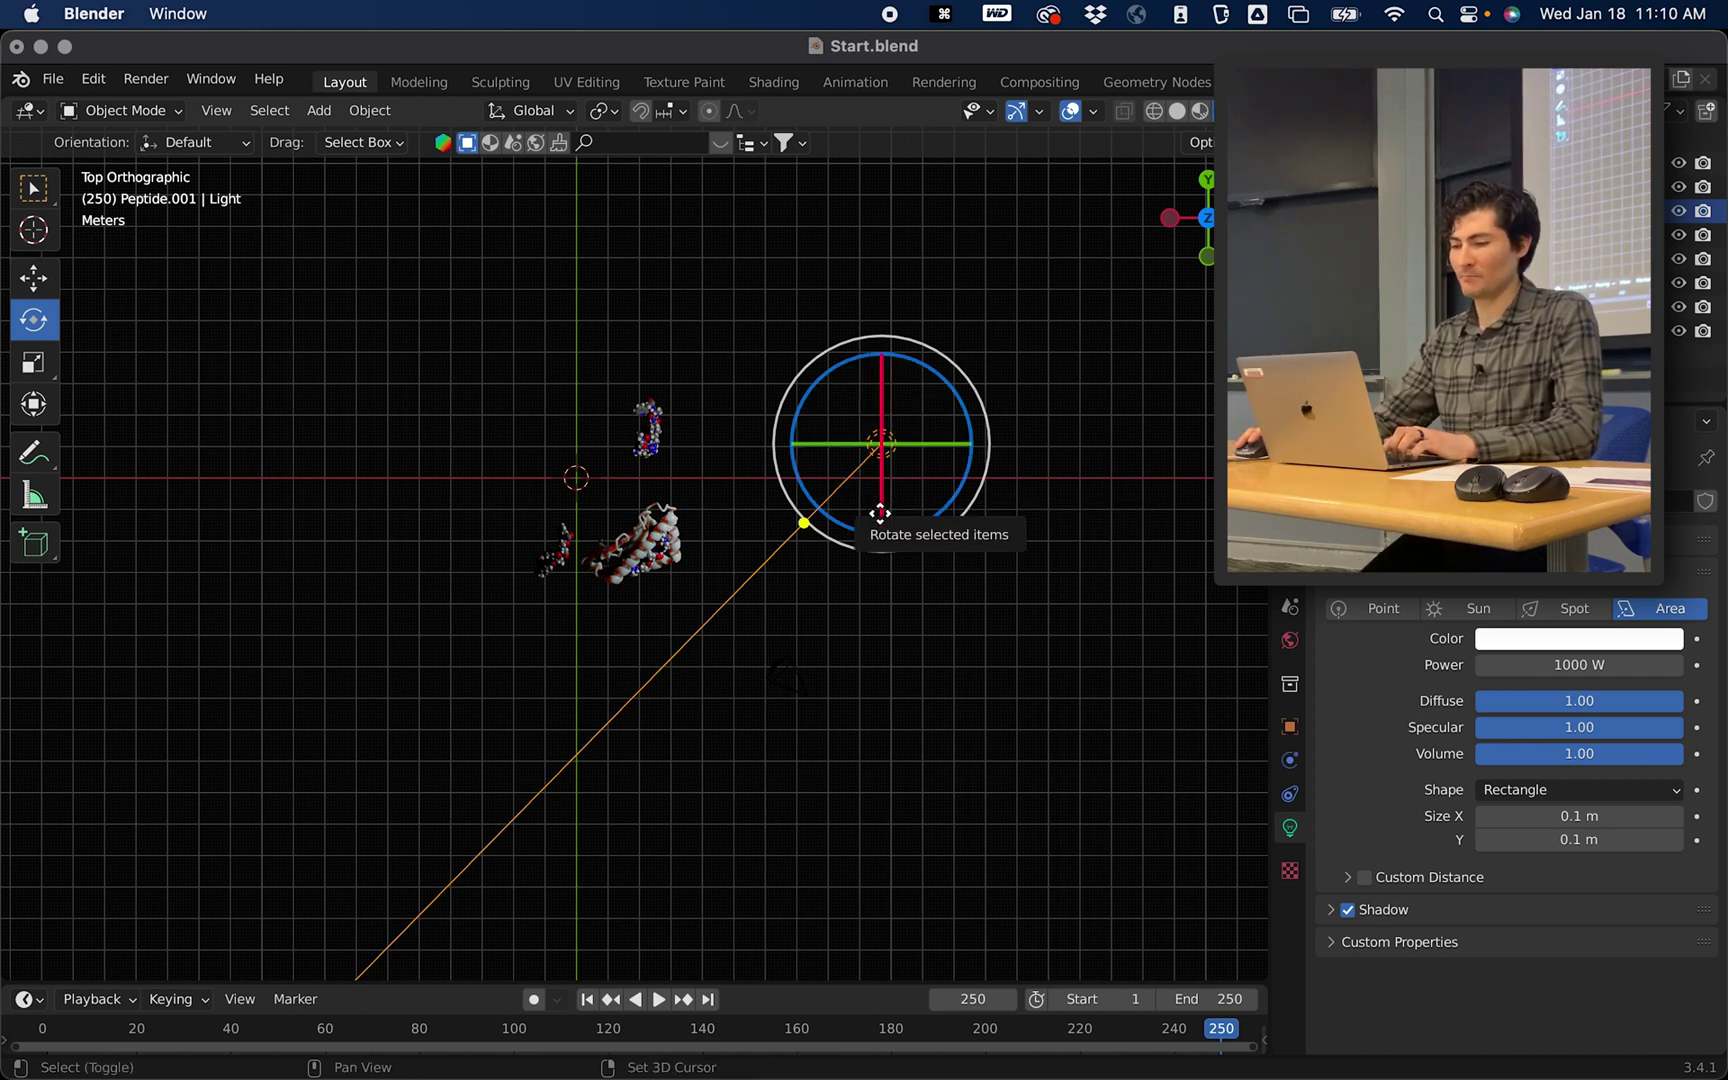
Step: Duplicate the light with Shift+D, place it beside the complex and turn it about 52.5°
key("shift+d")
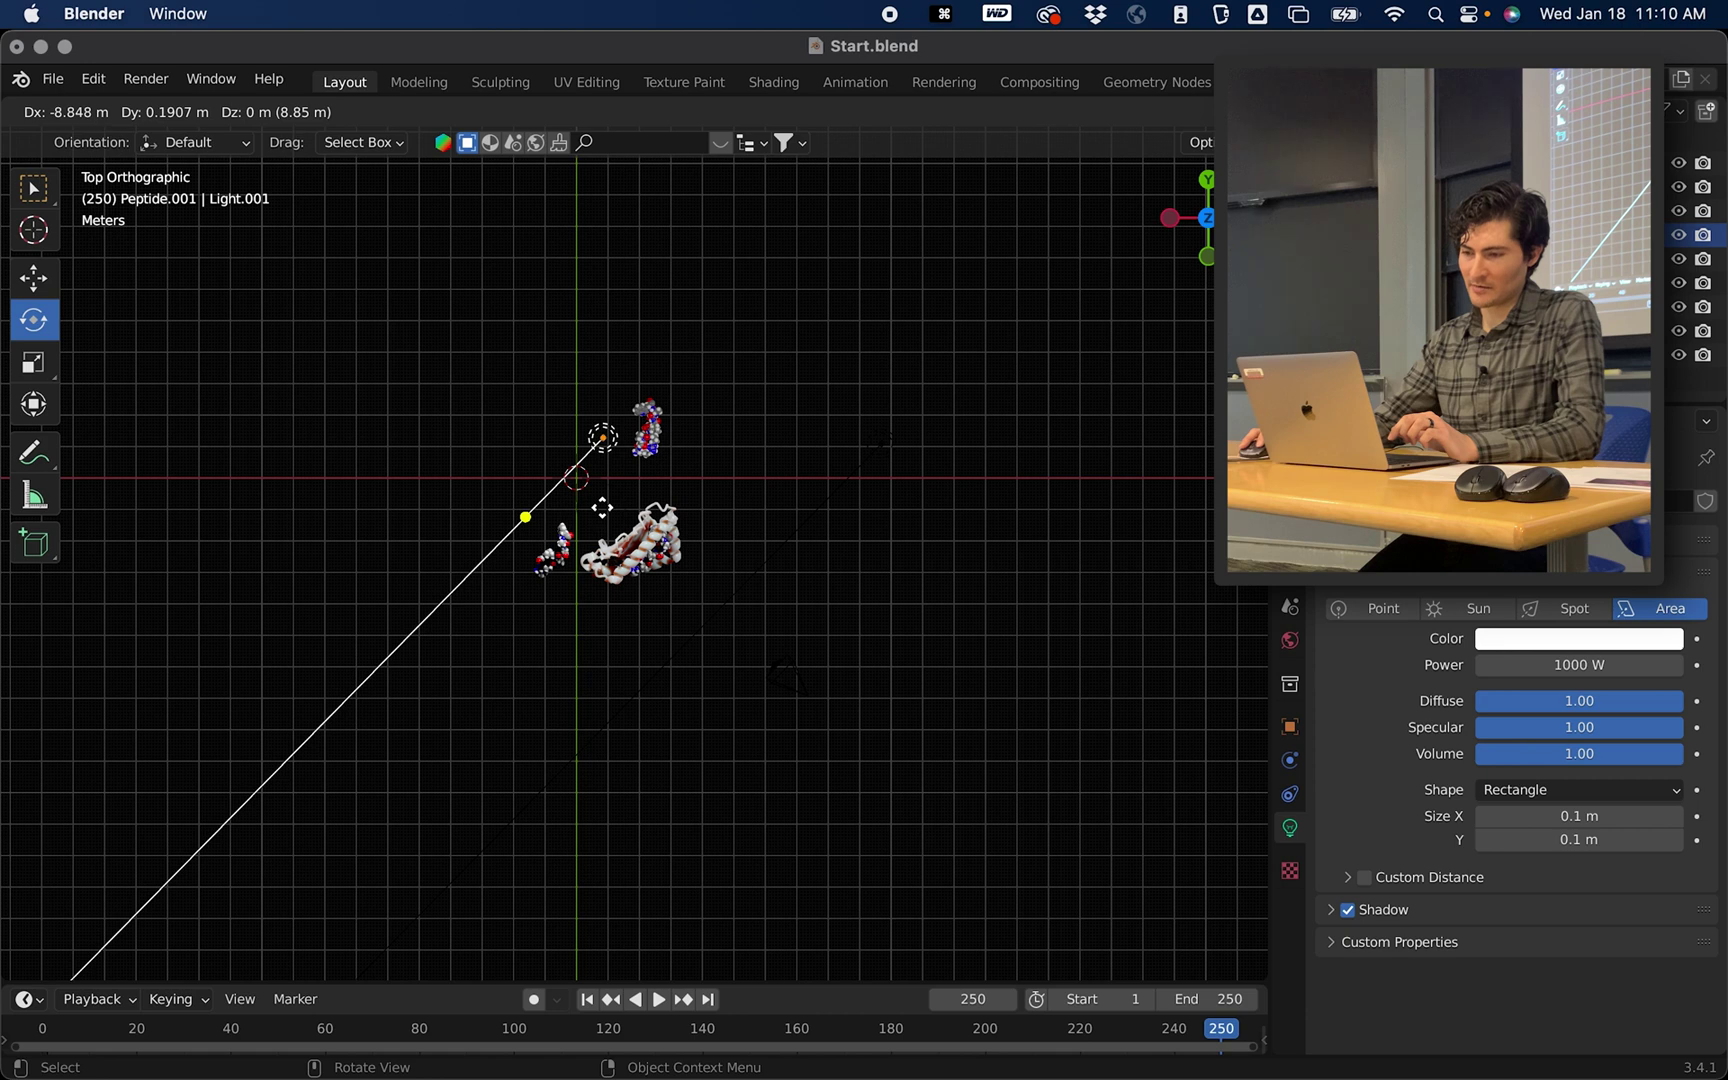
left_click(602, 508)
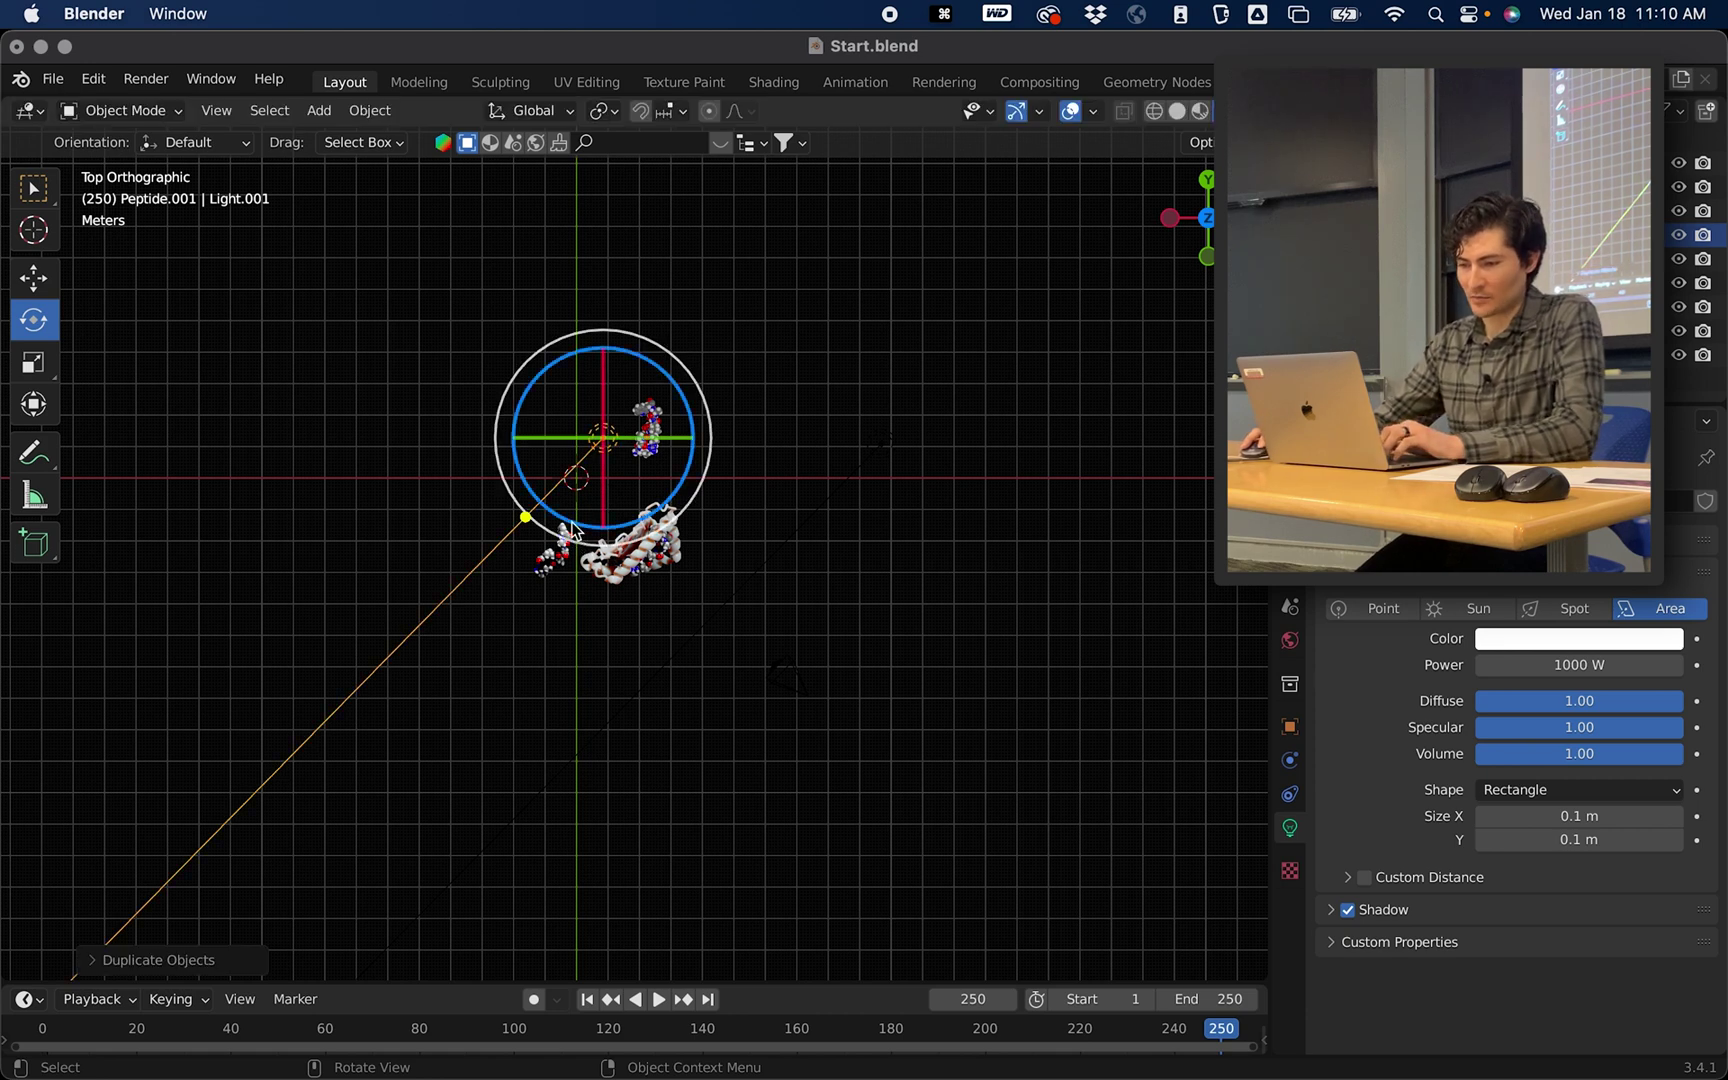
left_click_drag(578, 546, 909, 704)
middle_click_drag(909, 704, 397, 420)
Step: Move the new light about 3 m along Z and tilt it by about -24°
key("shift+space")
key("g")
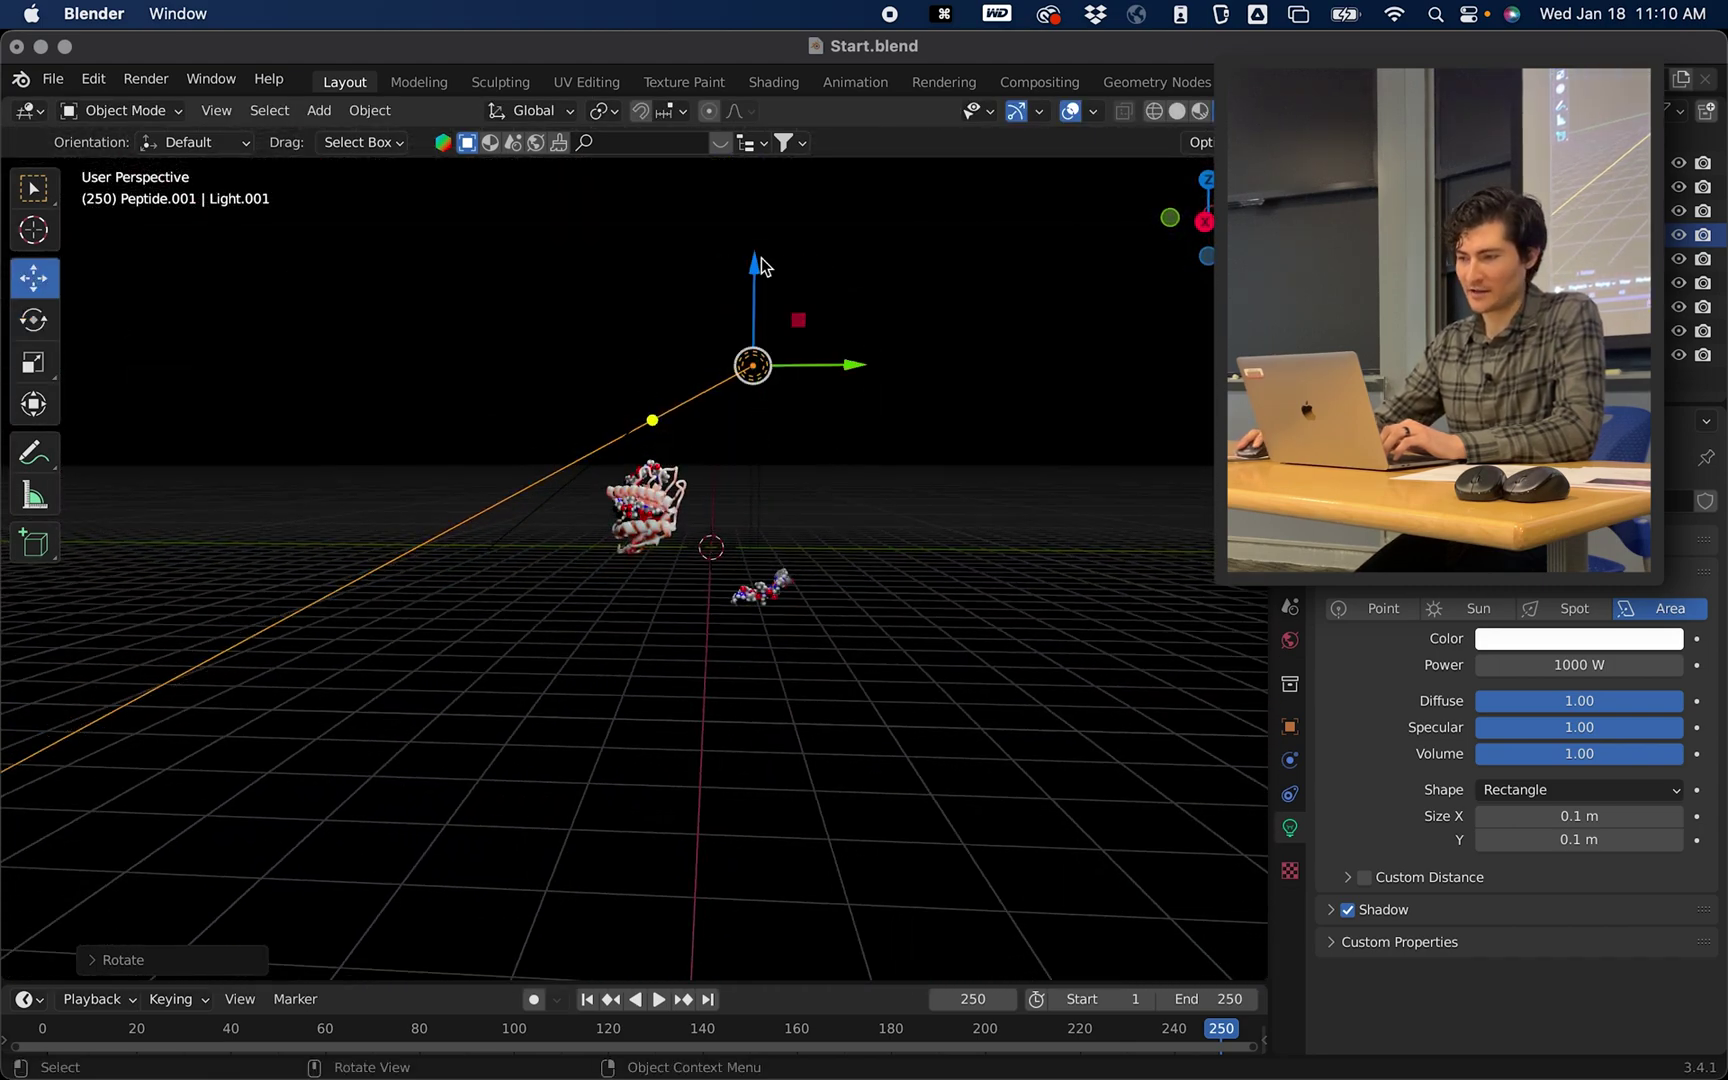
left_click_drag(761, 265, 770, 388)
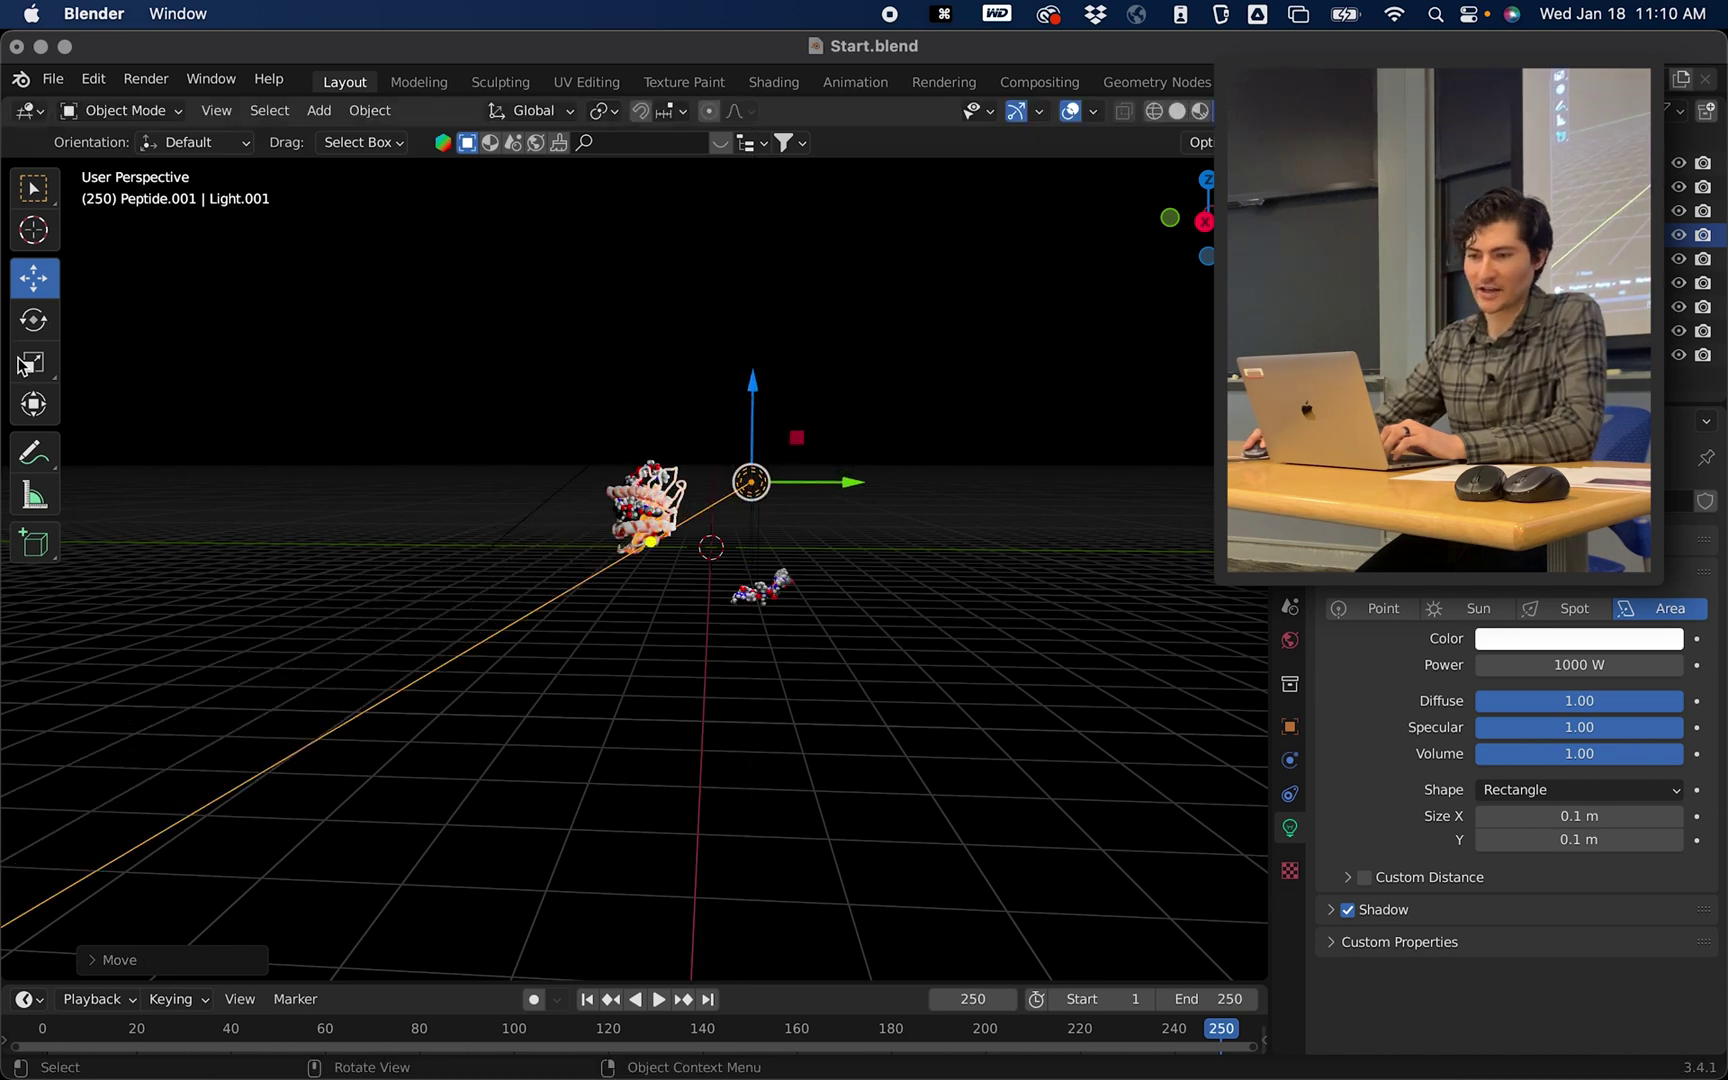
key("shift+space")
key("r")
left_click_drag(837, 455, 855, 519)
Step: In camera view, shift Light.001 down-left, then up-left around the complex
key("KP_0")
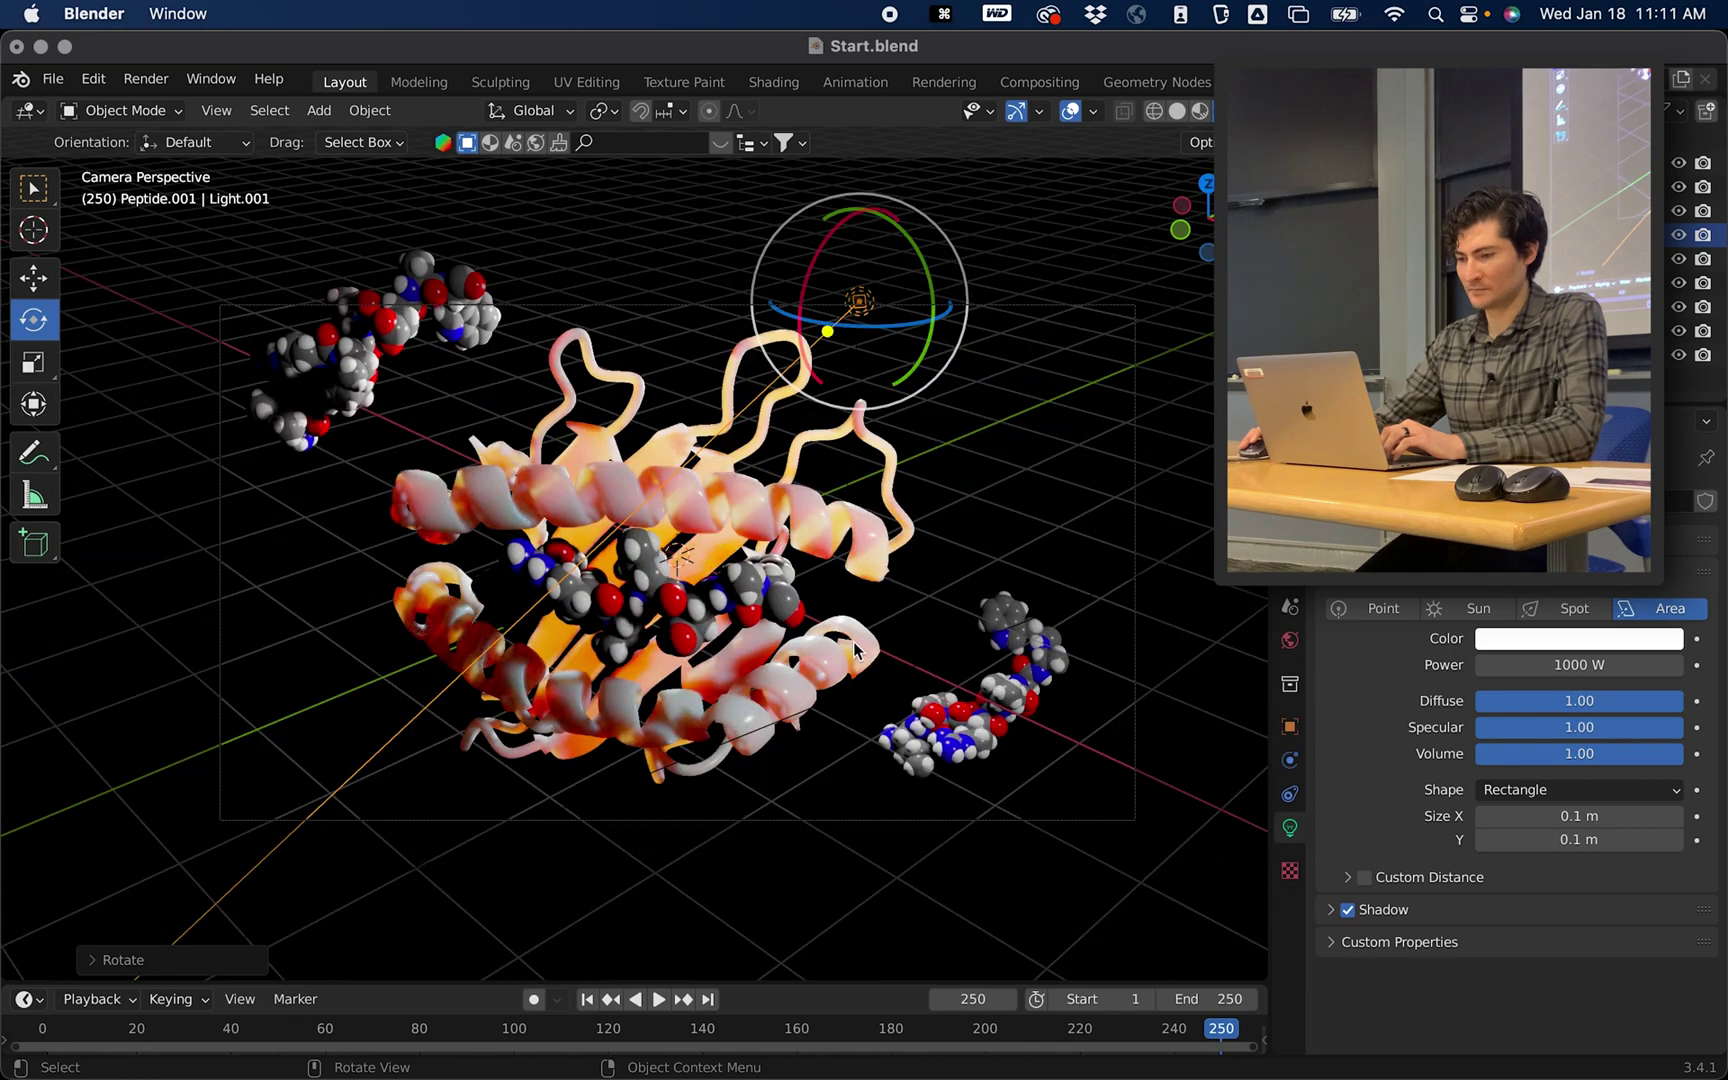
scroll(895, 645, "down", 2)
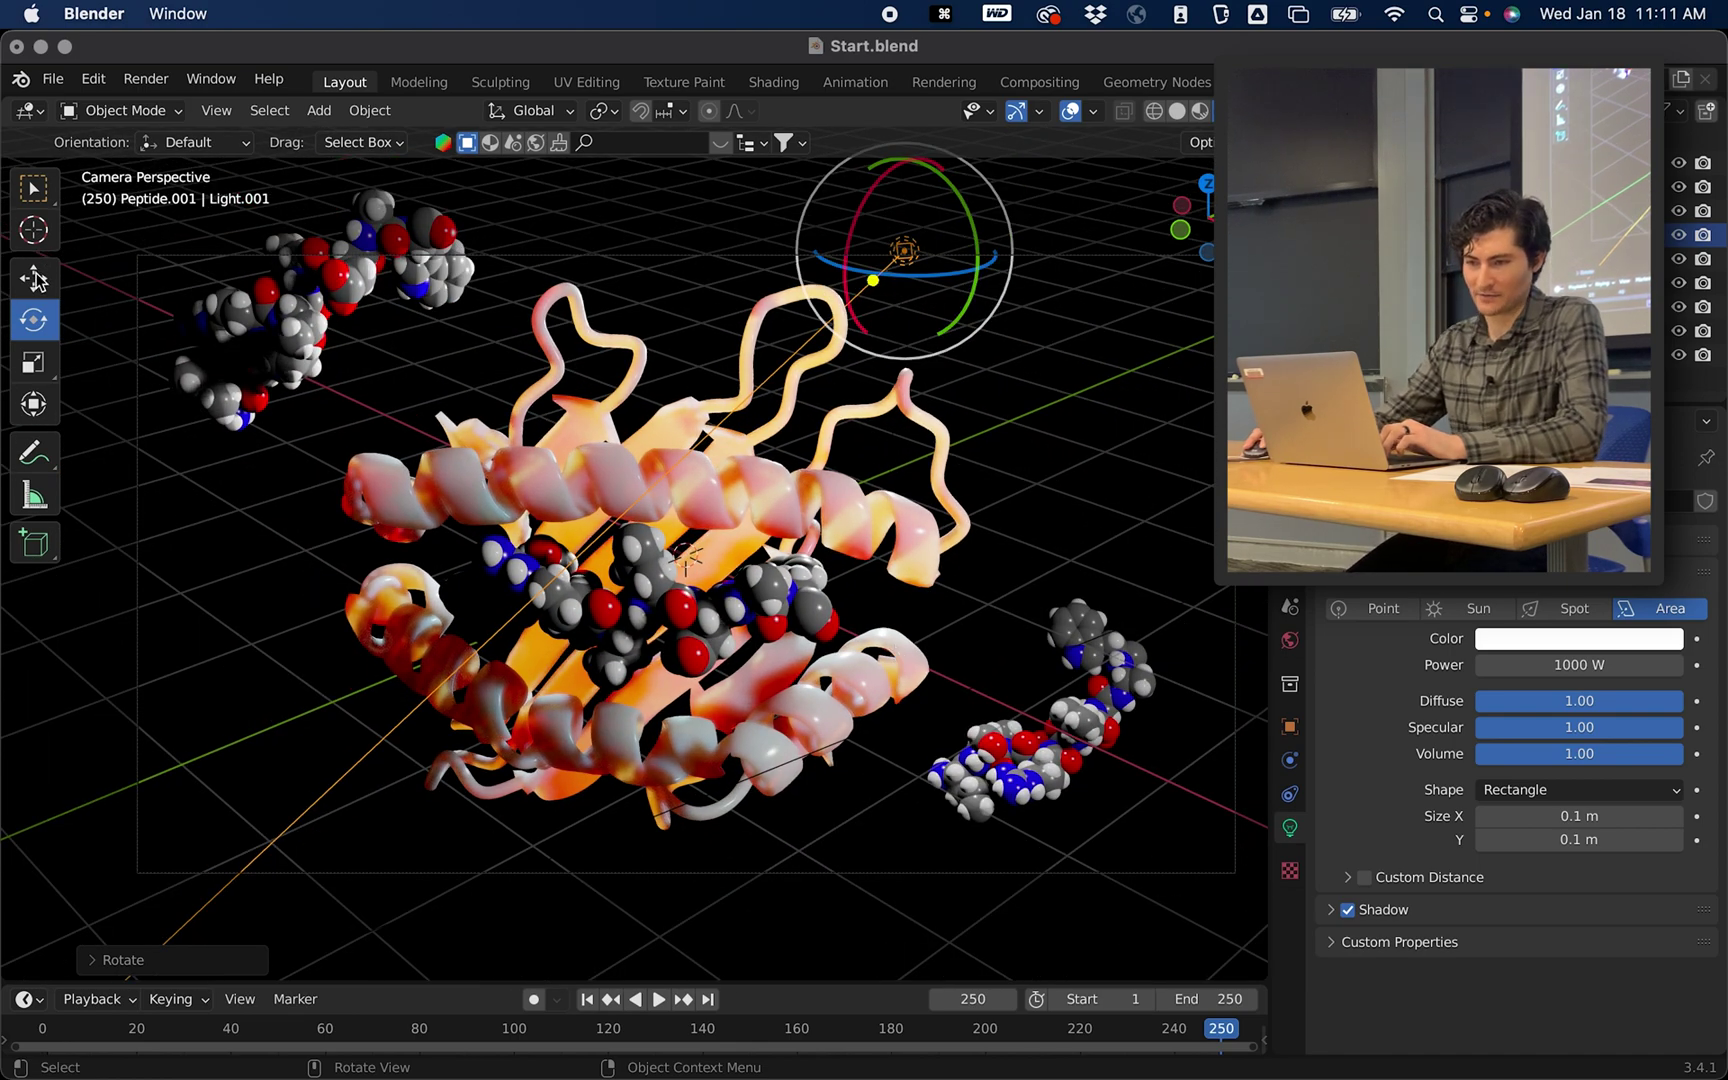
left_click(35, 279)
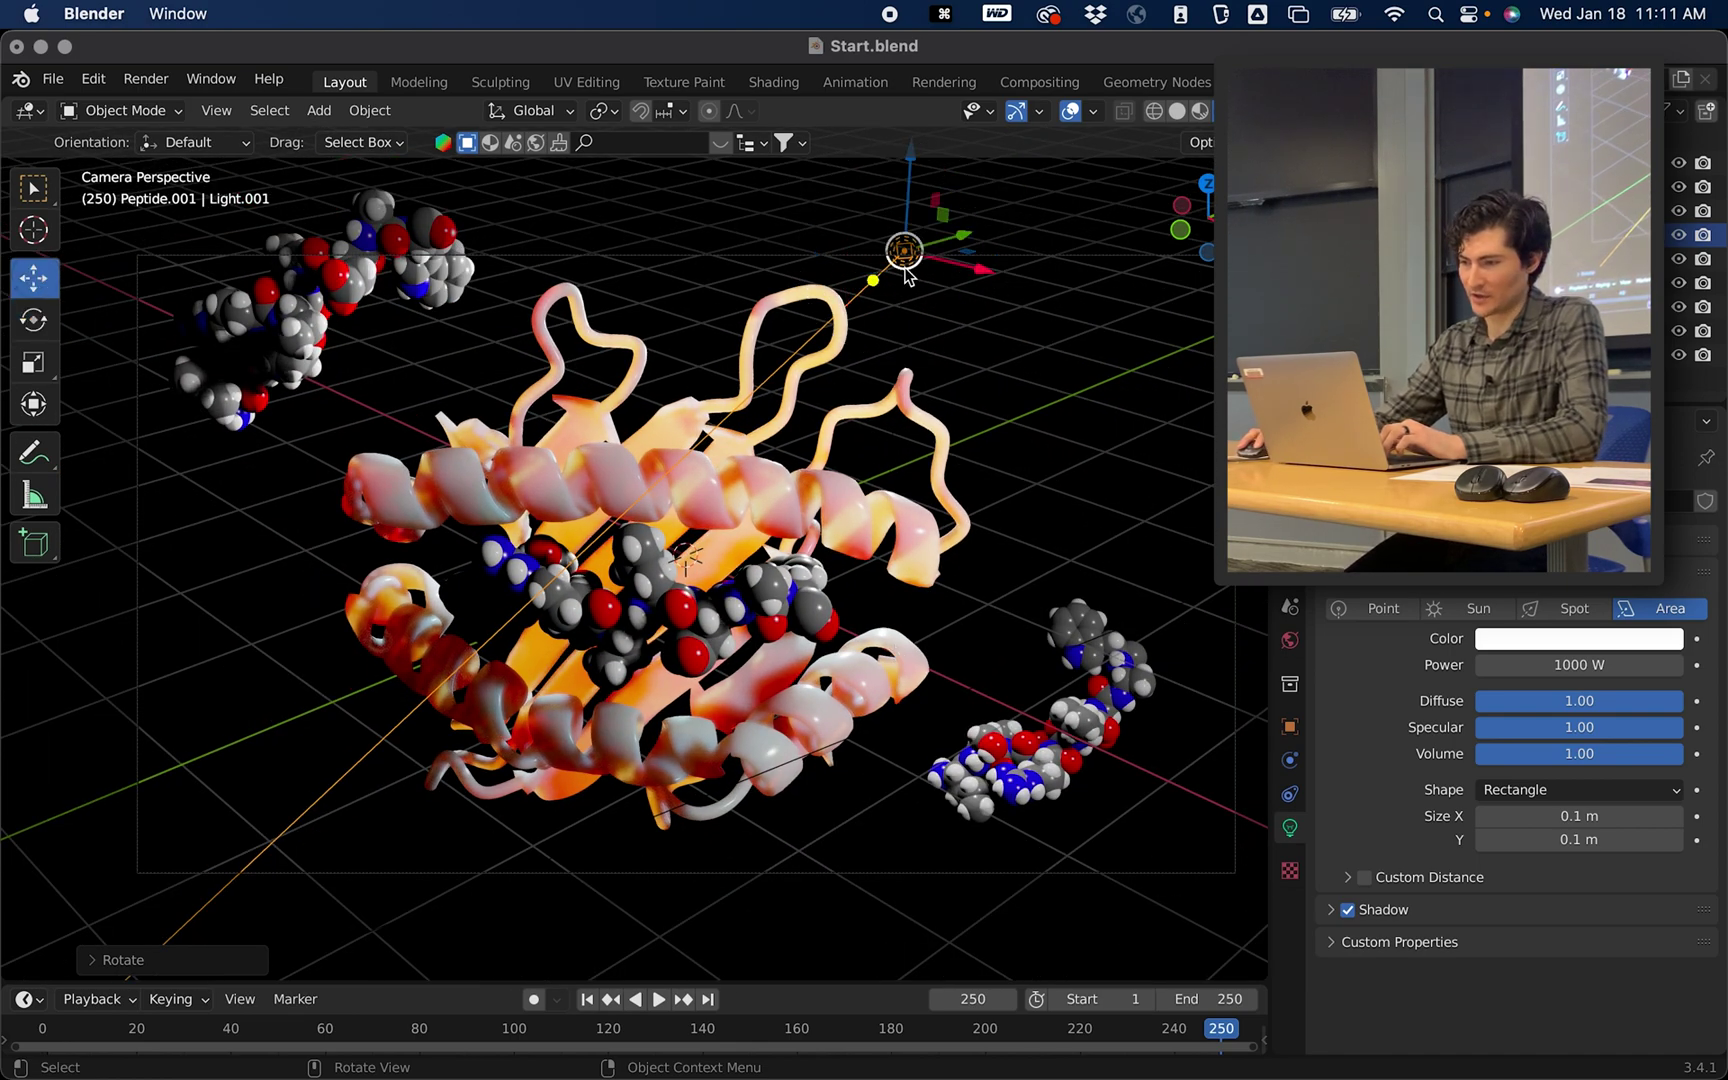
left_click_drag(905, 275, 820, 312)
middle_click_drag(848, 497, 658, 440)
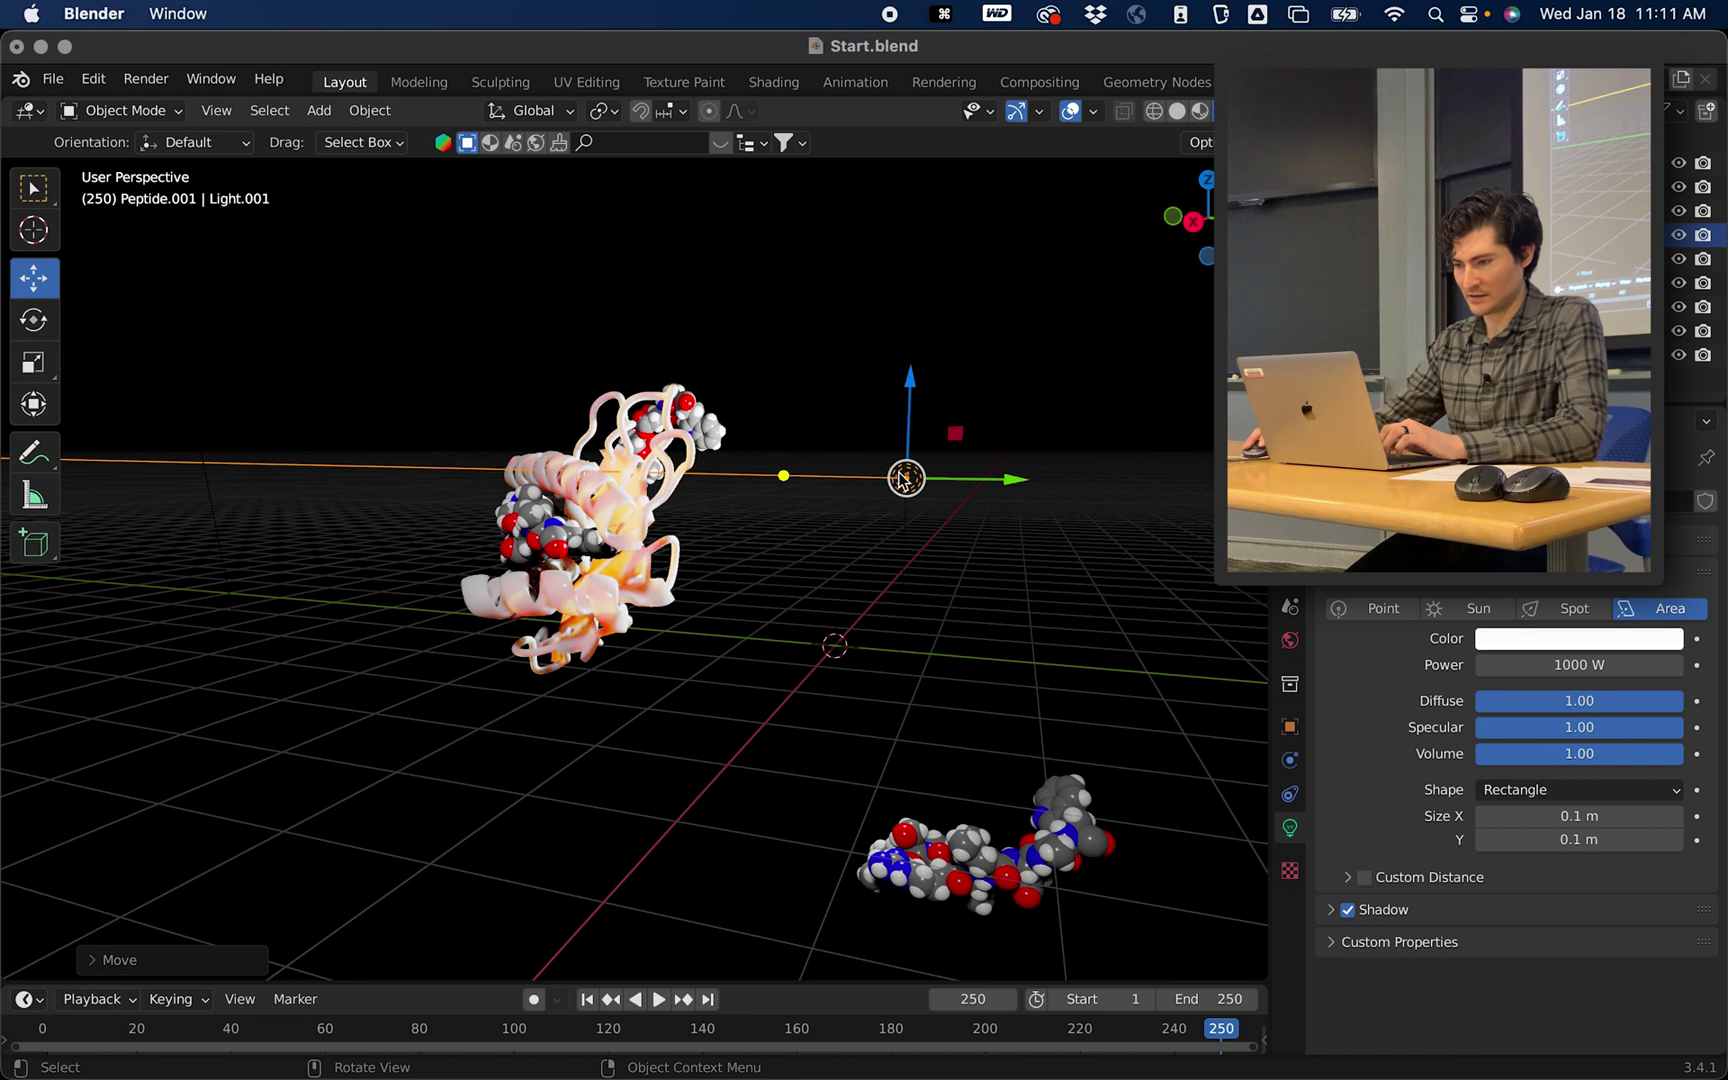
left_click_drag(901, 445, 899, 449)
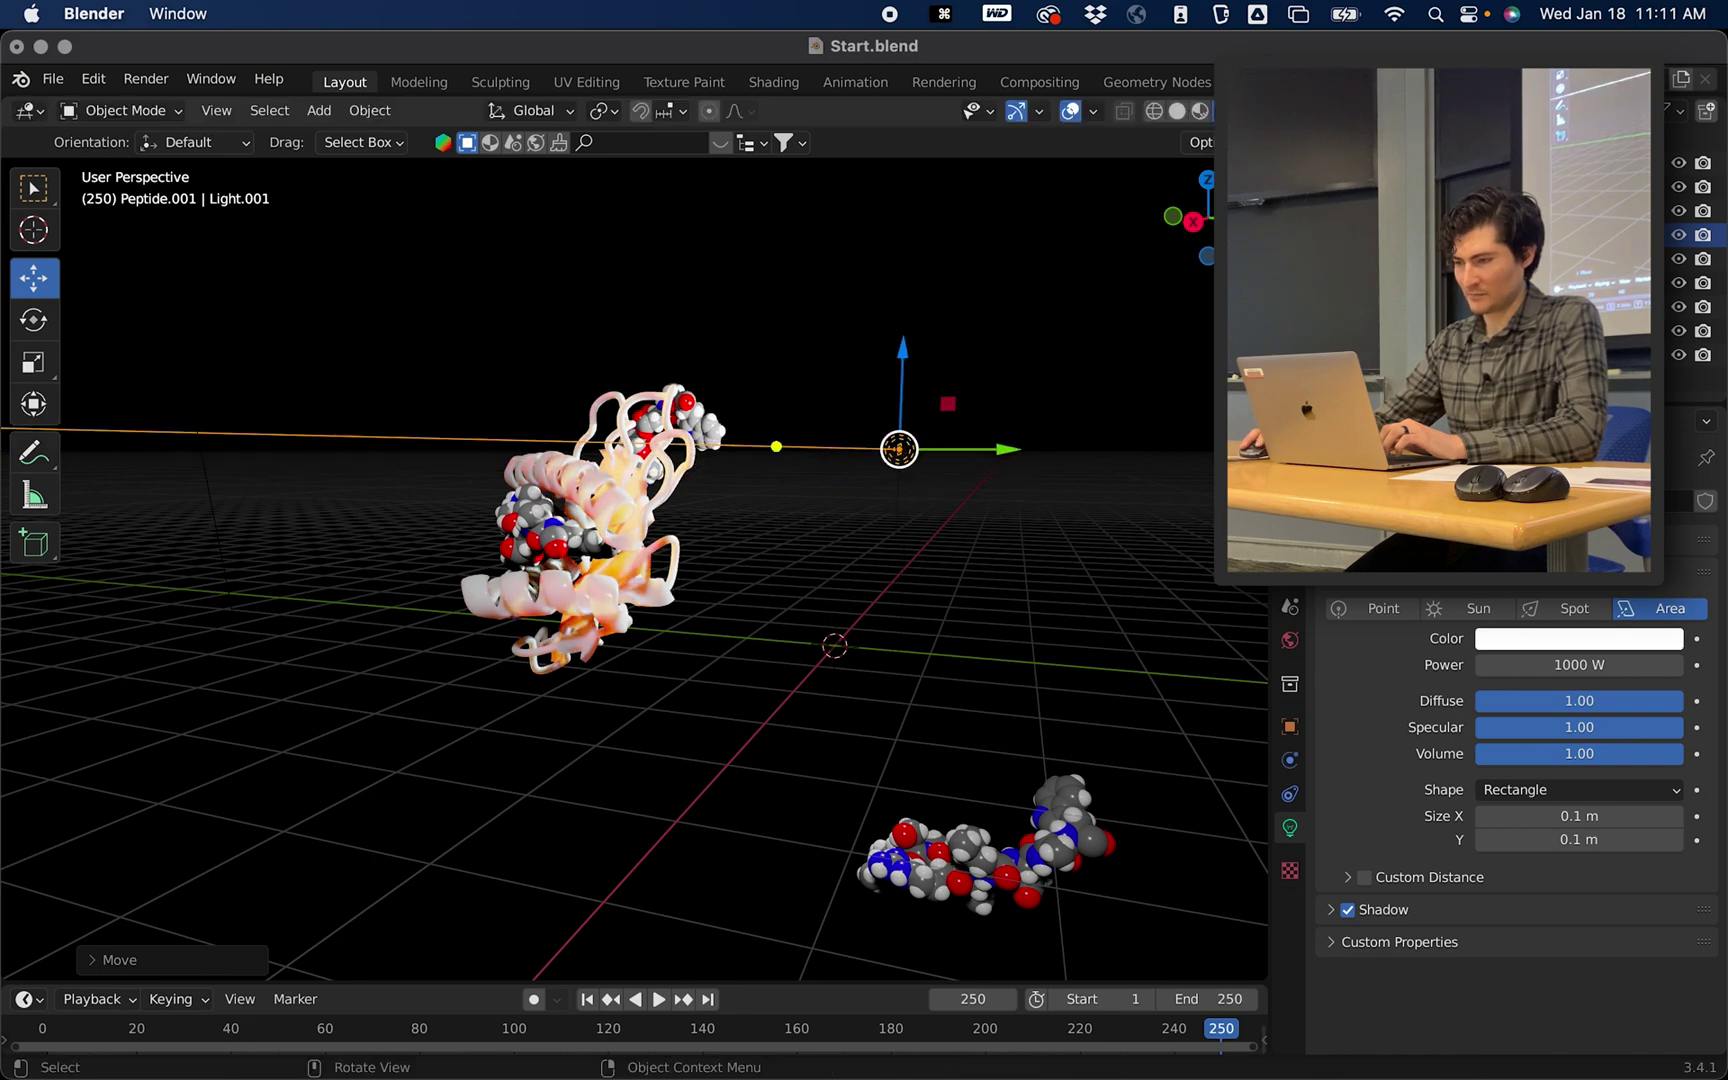
Step: Adjust Light.001 up-right from top view, shift it slightly left in camera view, then deselect
left_click(1208, 182)
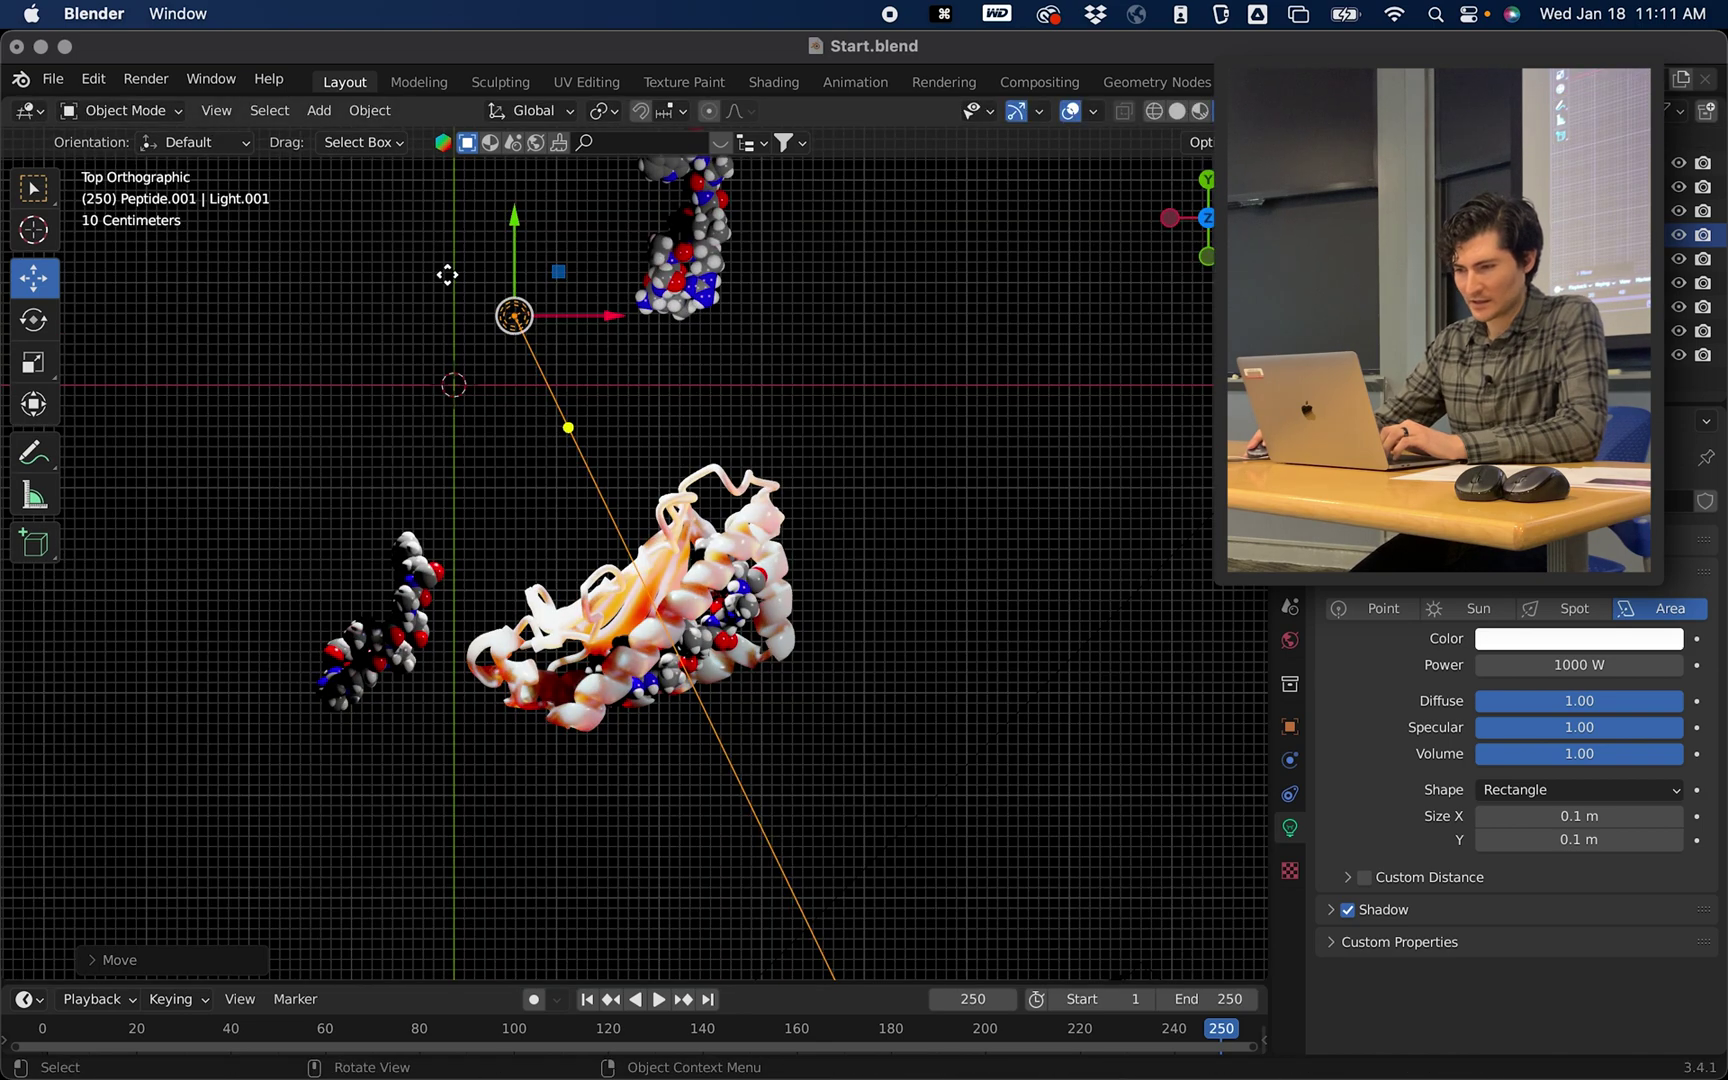
left_click_drag(512, 318, 578, 304)
key("KP_0")
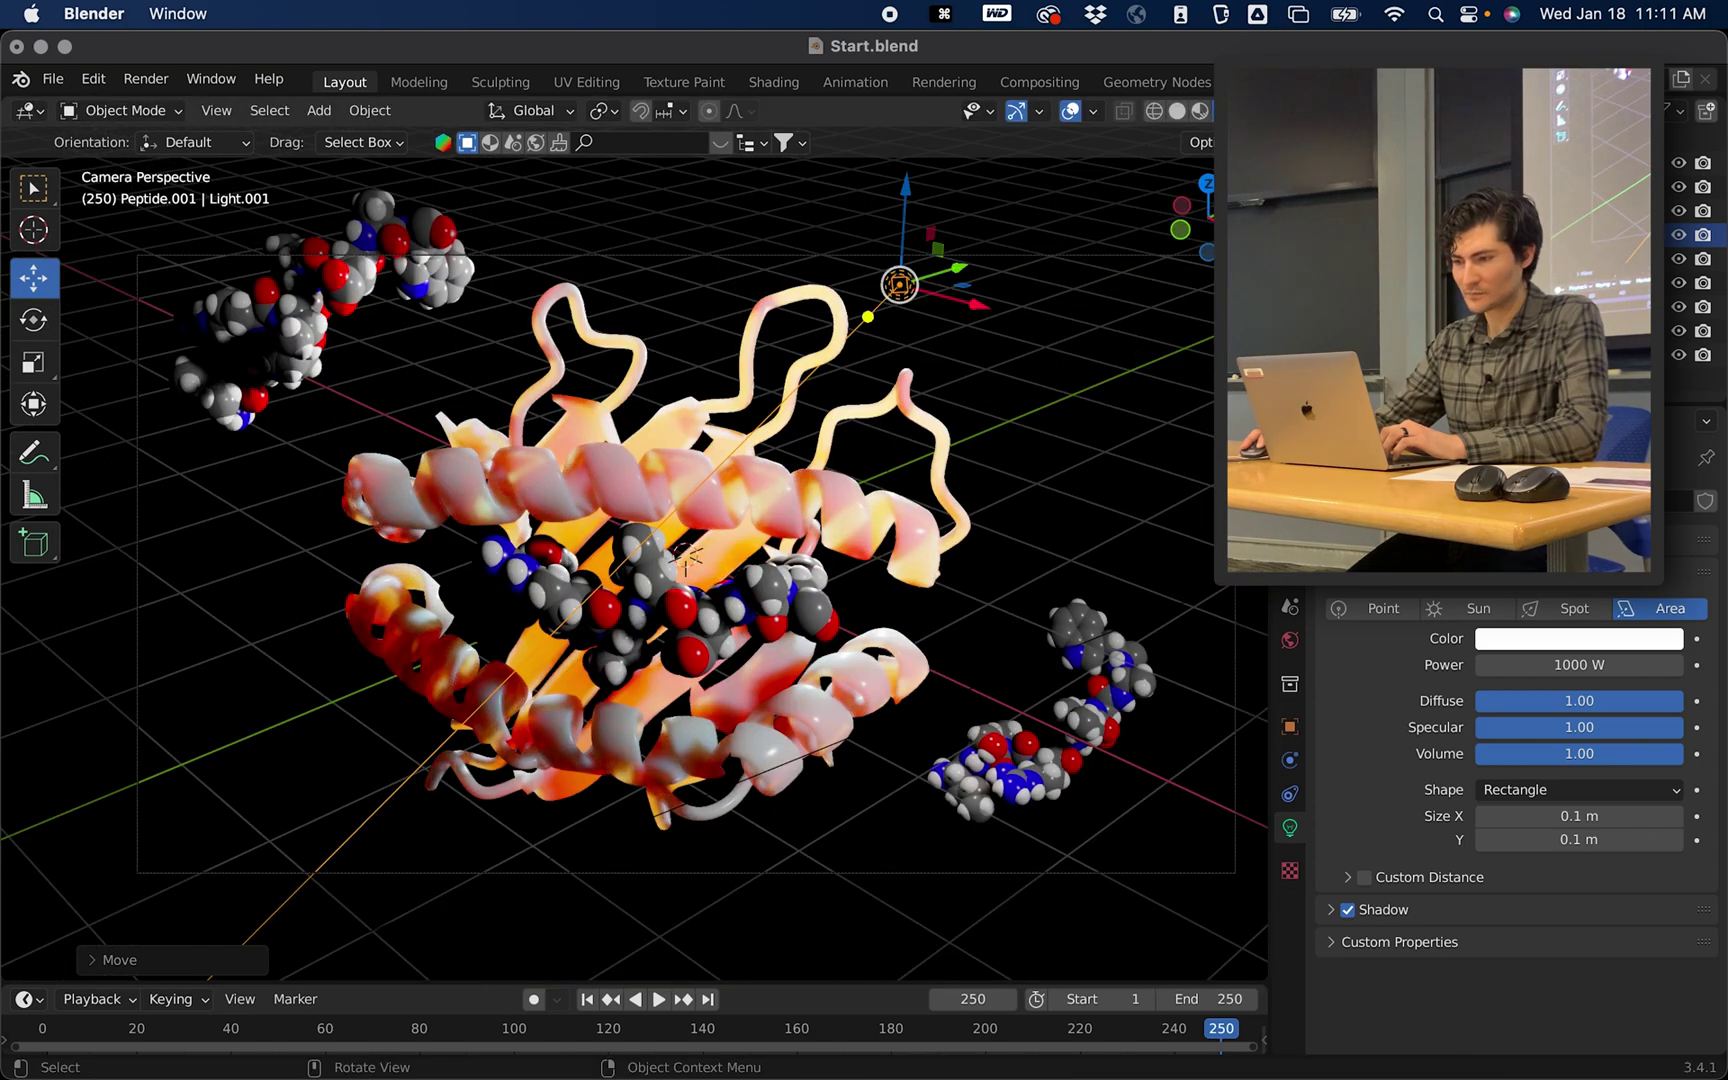
left_click_drag(858, 288, 876, 327)
left_click(1103, 454)
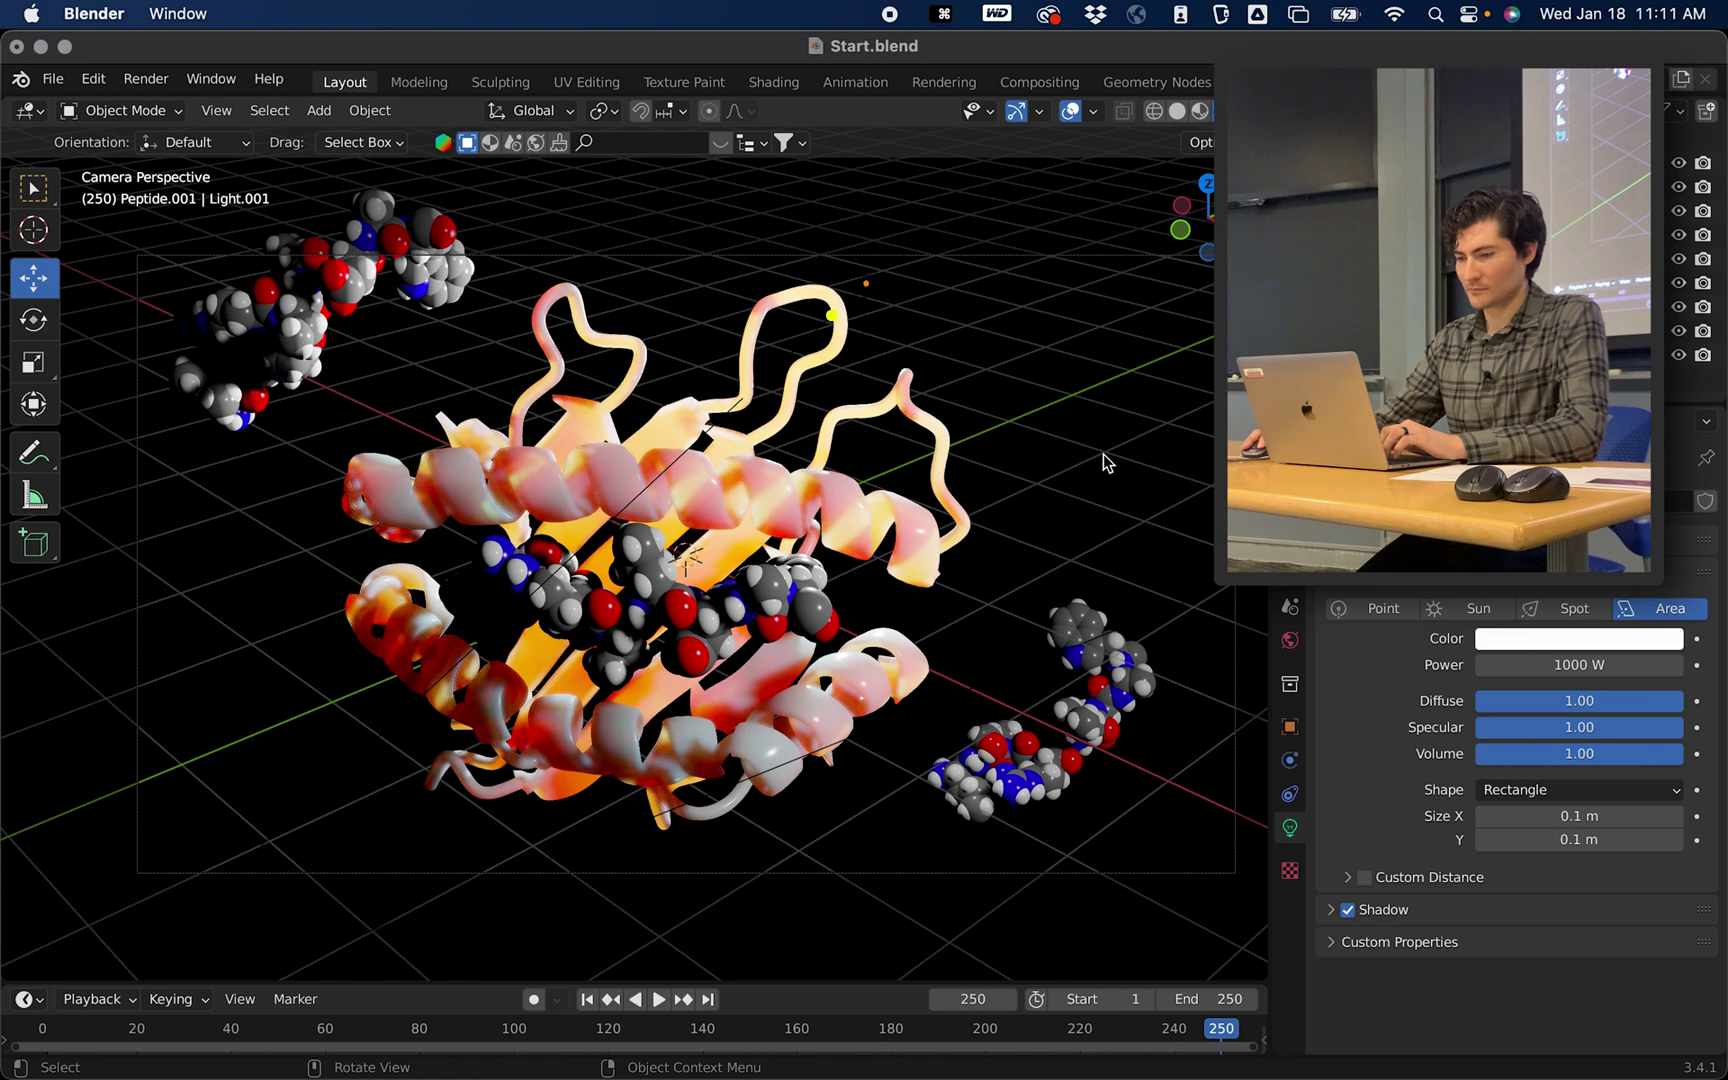